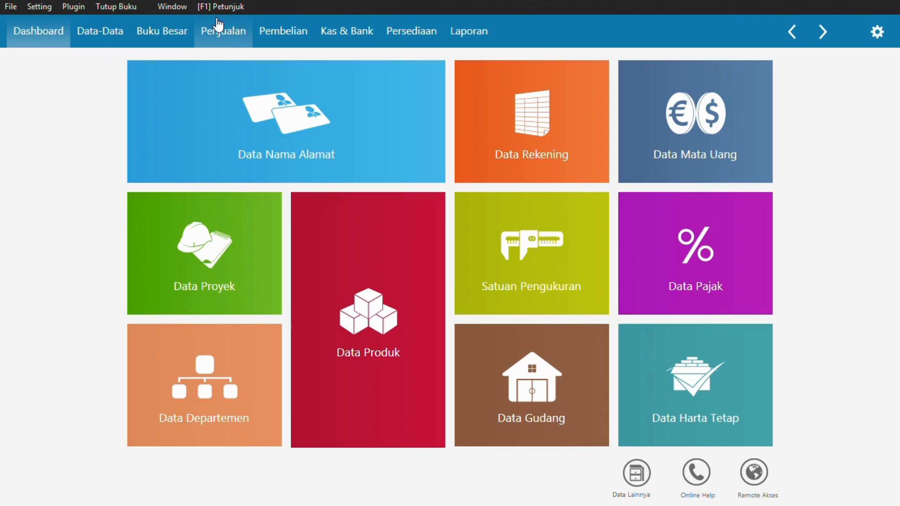
- Examine the commands for file management, program settings including opening balances and language, and book closing
{"action": "left_click", "coordinate": [13, 9]}
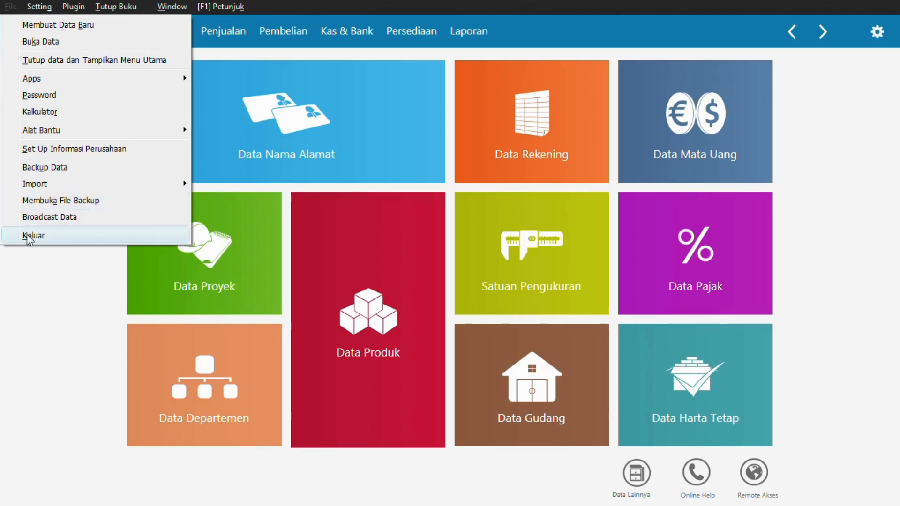
{"action": "mouse_move", "coordinate": [70, 13]}
{"action": "mouse_move", "coordinate": [30, 2]}
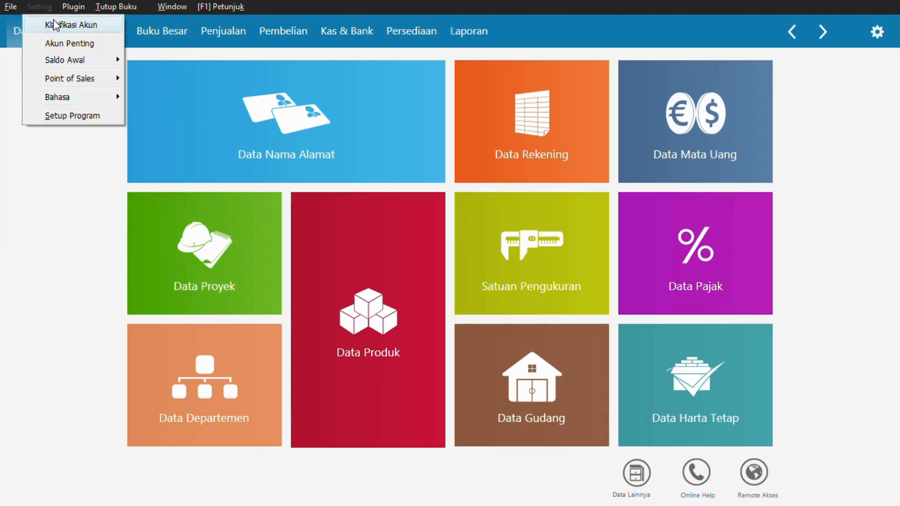
{"action": "mouse_move", "coordinate": [104, 63]}
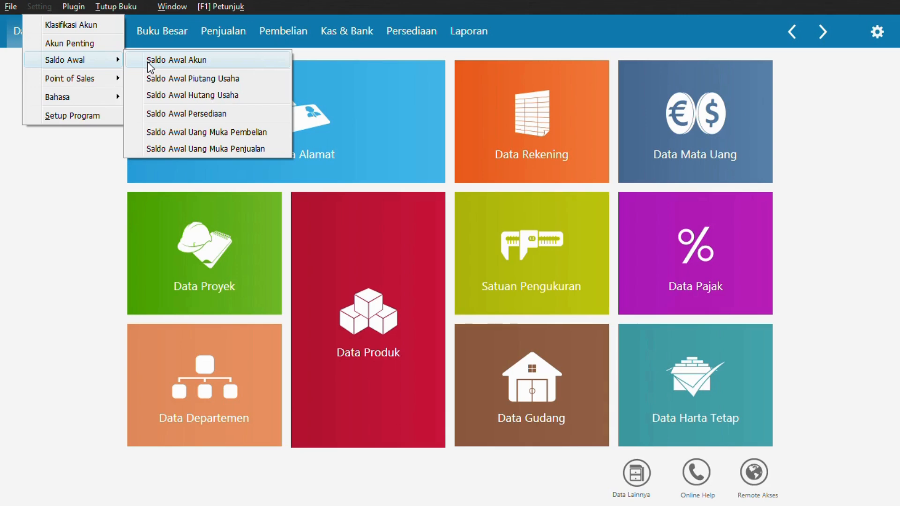
{"action": "mouse_move", "coordinate": [118, 97]}
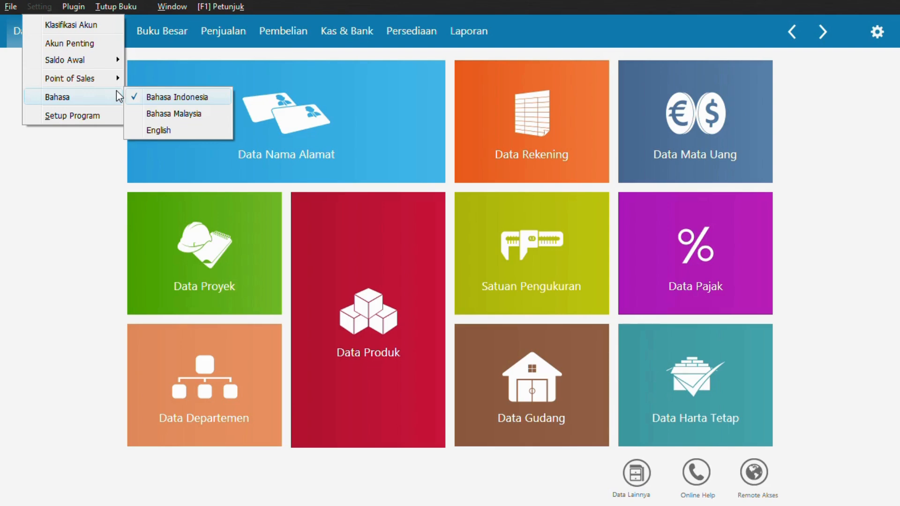
{"action": "left_click", "coordinate": [109, 10]}
{"action": "left_click", "coordinate": [111, 10]}
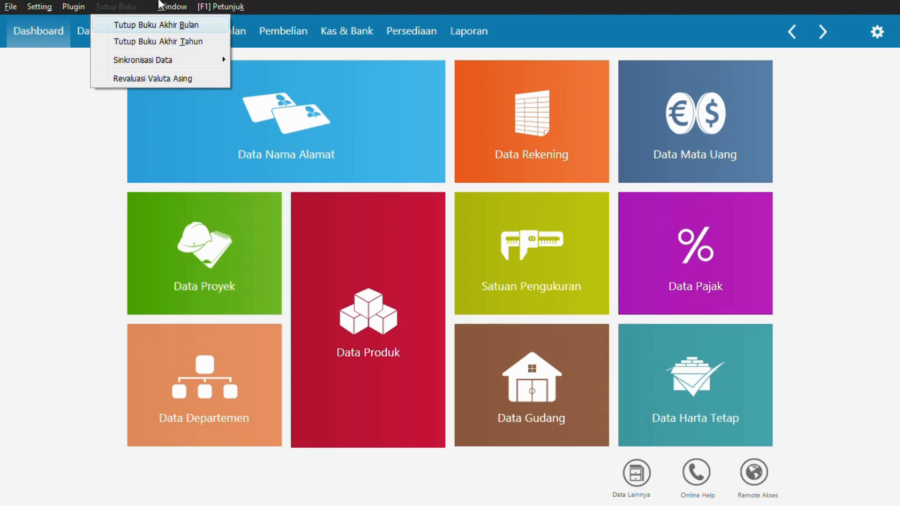
{"action": "left_click", "coordinate": [433, 13]}
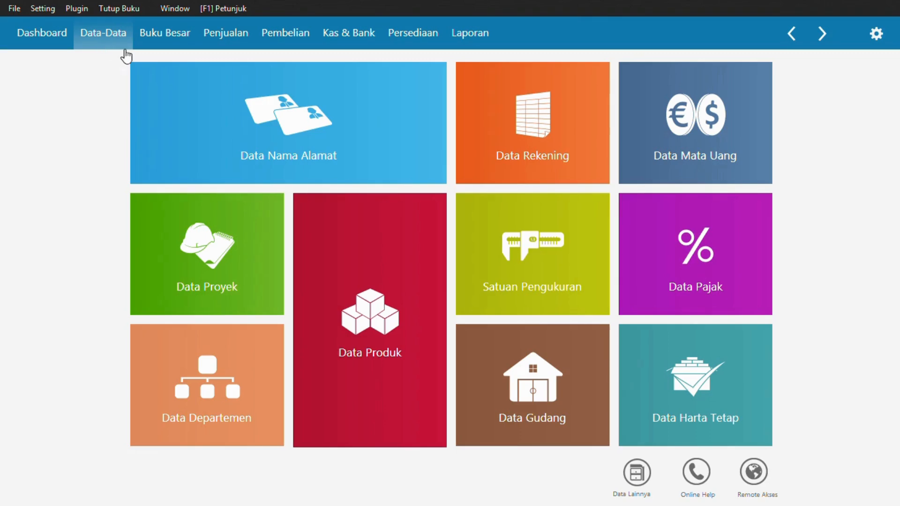
- View the blank Data Nama Alamat entry form and its contact type options, and close it without saving
{"action": "mouse_move", "coordinate": [235, 144]}
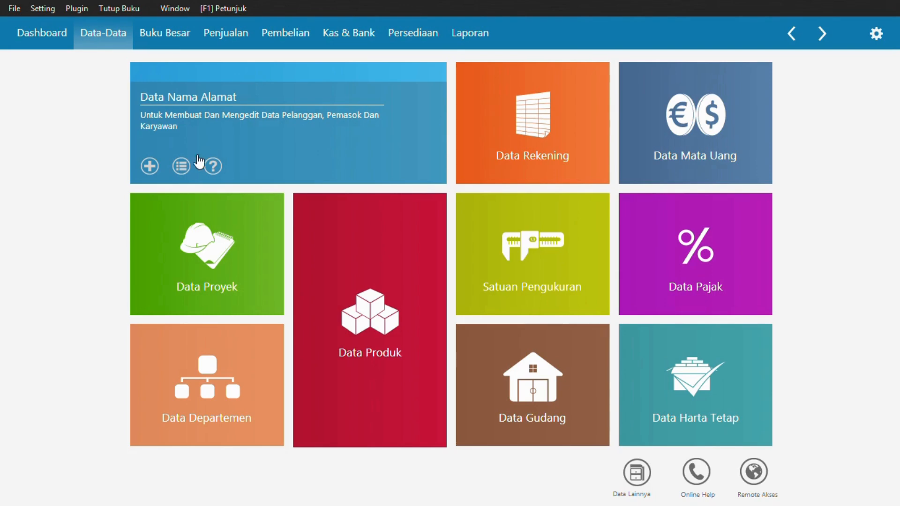
{"action": "left_click", "coordinate": [154, 165]}
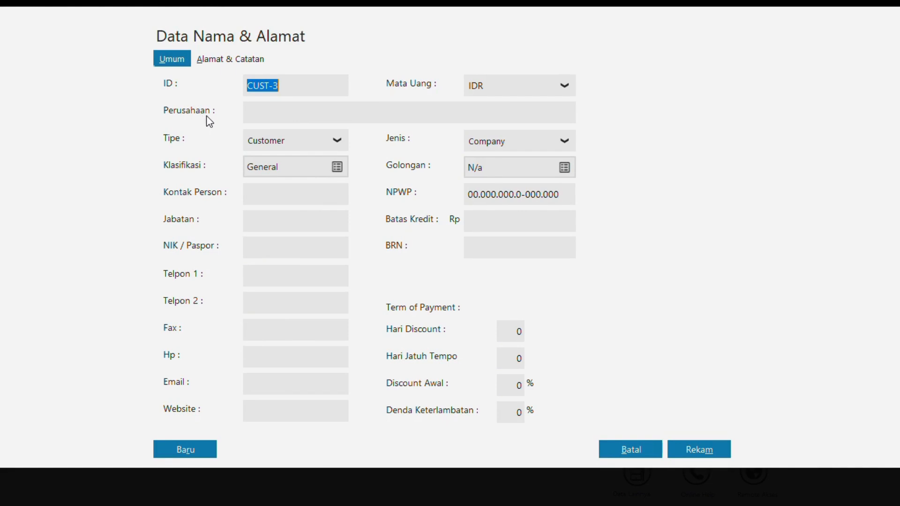
{"action": "left_click", "coordinate": [313, 143]}
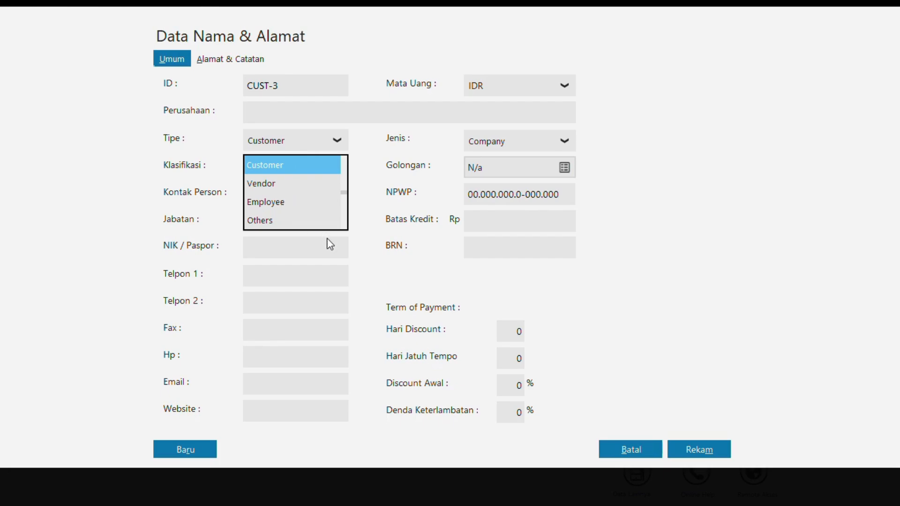
{"action": "left_click", "coordinate": [643, 454]}
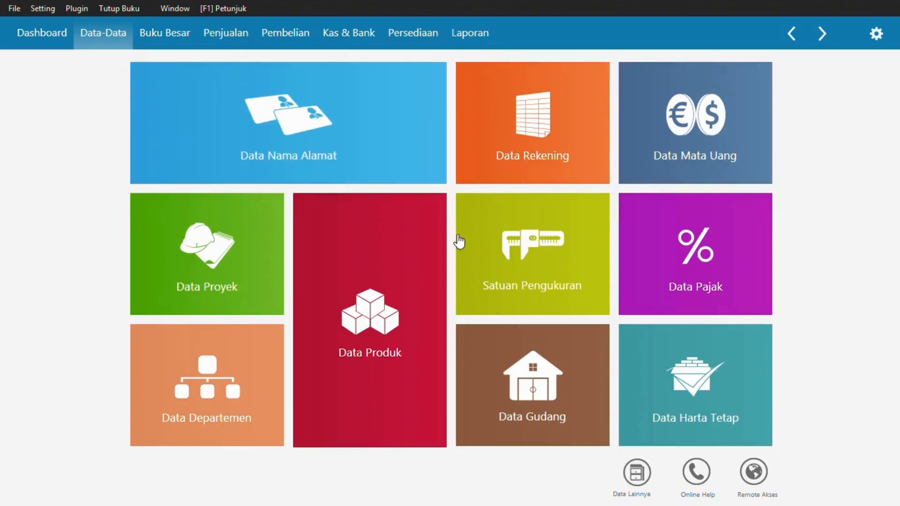
- View the Data Produk entry form for goods and inventory, and close it without saving
{"action": "mouse_move", "coordinate": [389, 331]}
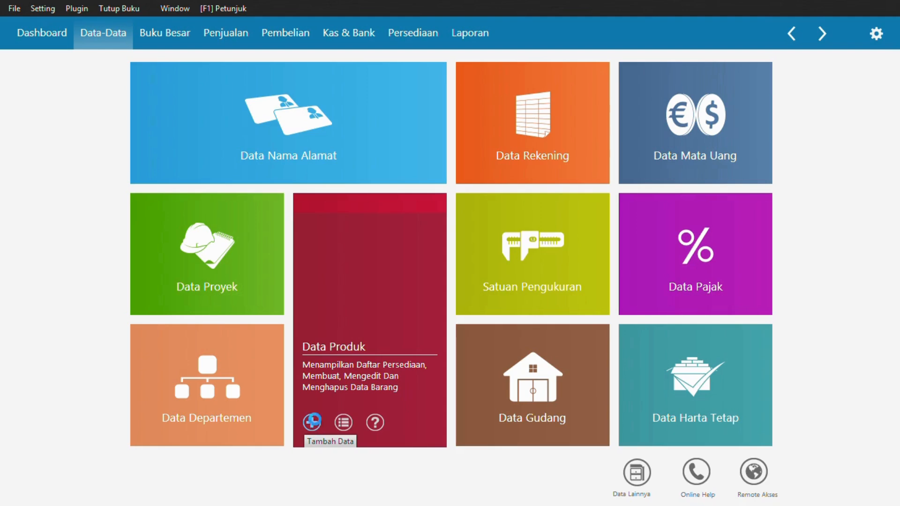
{"action": "left_click", "coordinate": [315, 425]}
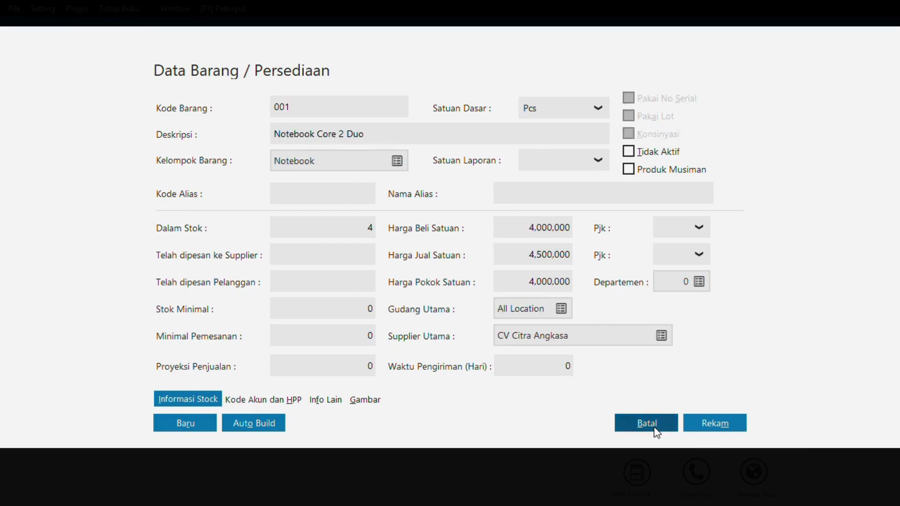
{"action": "left_click", "coordinate": [654, 428]}
- Examine the Data Rekening, Data Pajak, Satuan Pengukuran, Data Gudang, Data Departemen and Data Proyek master data functions
{"action": "mouse_move", "coordinate": [539, 115]}
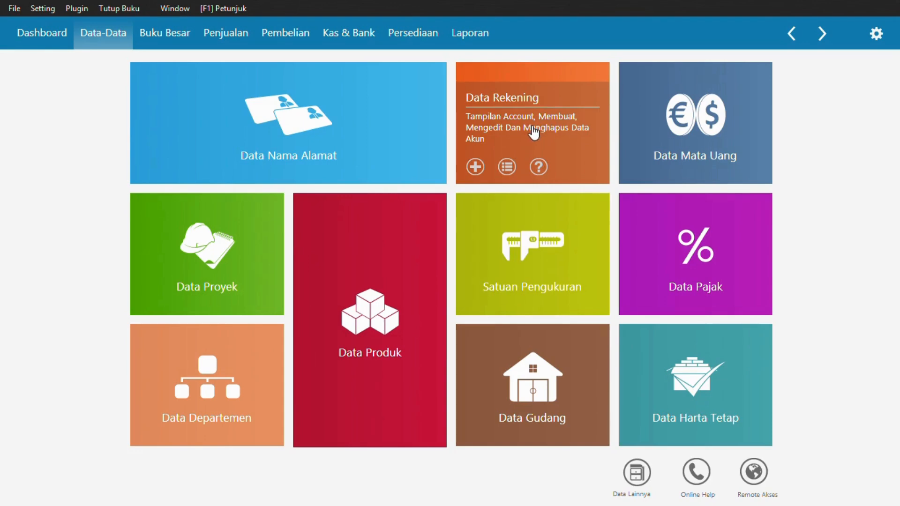
{"action": "left_click", "coordinate": [475, 167]}
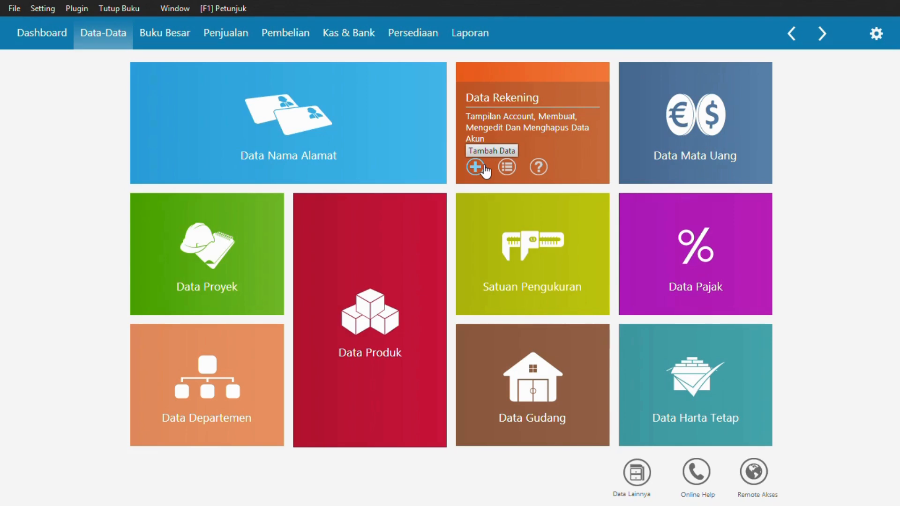
{"action": "mouse_move", "coordinate": [670, 167]}
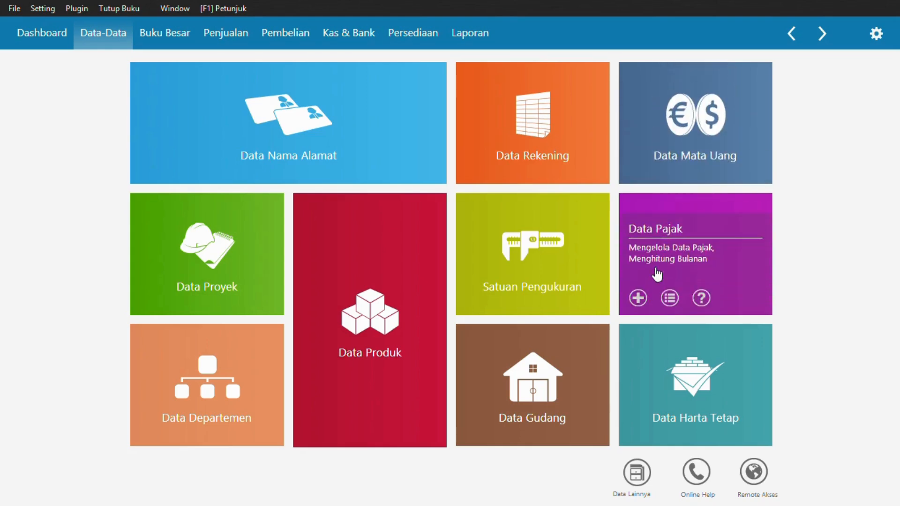
{"action": "mouse_move", "coordinate": [585, 269]}
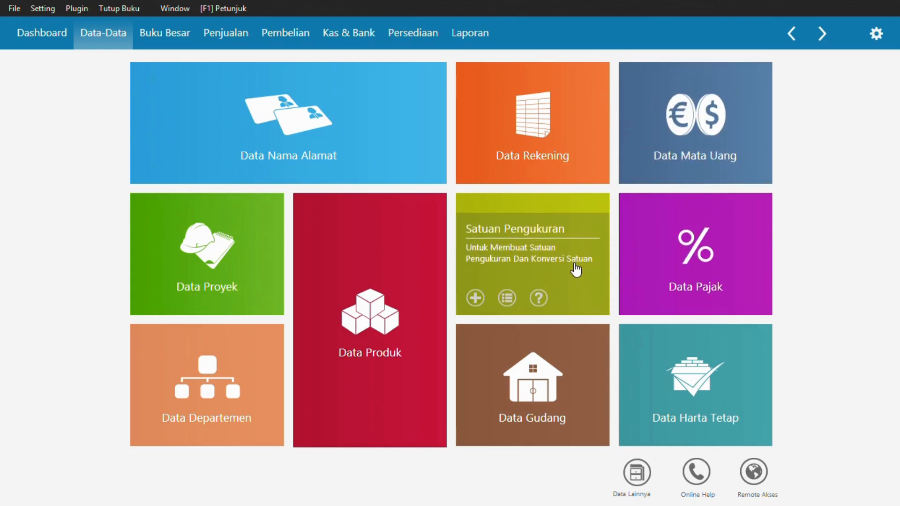
{"action": "mouse_move", "coordinate": [566, 375]}
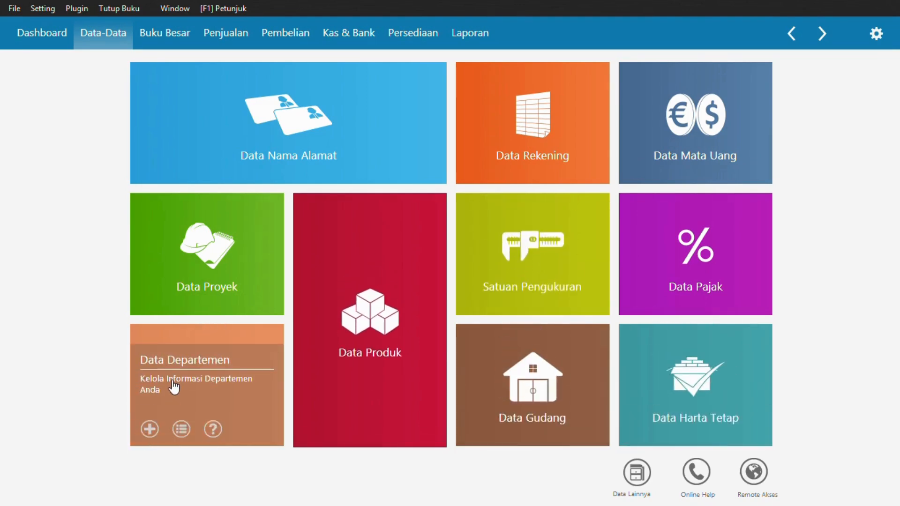
{"action": "mouse_move", "coordinate": [191, 289]}
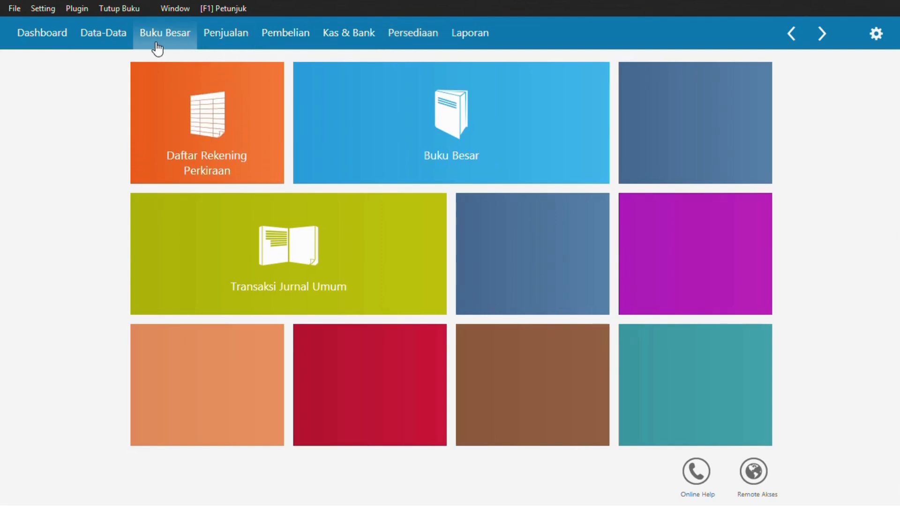
- Examine the Buku Besar module's functions, including a blank Jurnal Umum entry form, and close the form without saving
{"action": "mouse_move", "coordinate": [174, 161]}
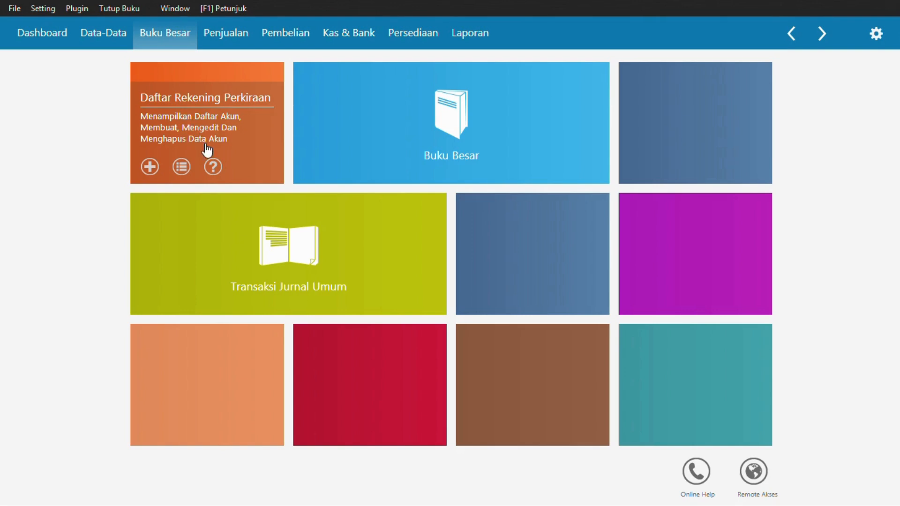
{"action": "mouse_move", "coordinate": [377, 135]}
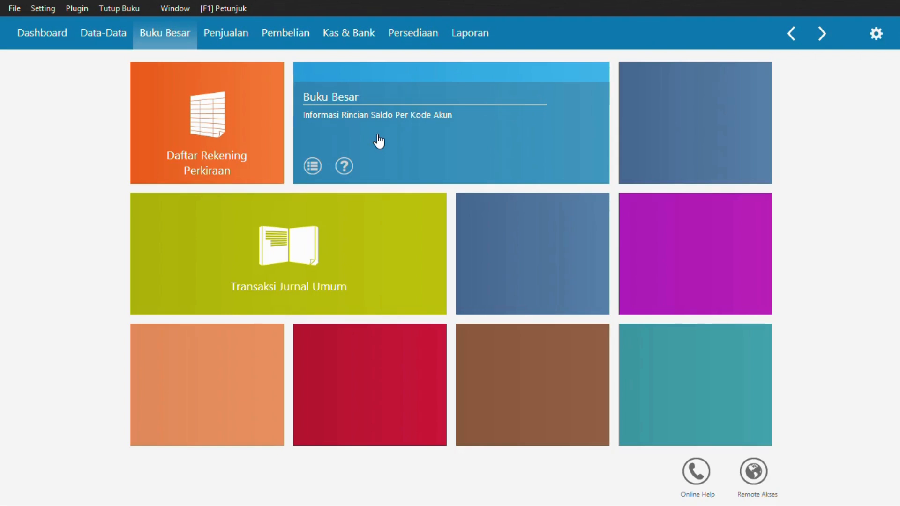
{"action": "mouse_move", "coordinate": [307, 262]}
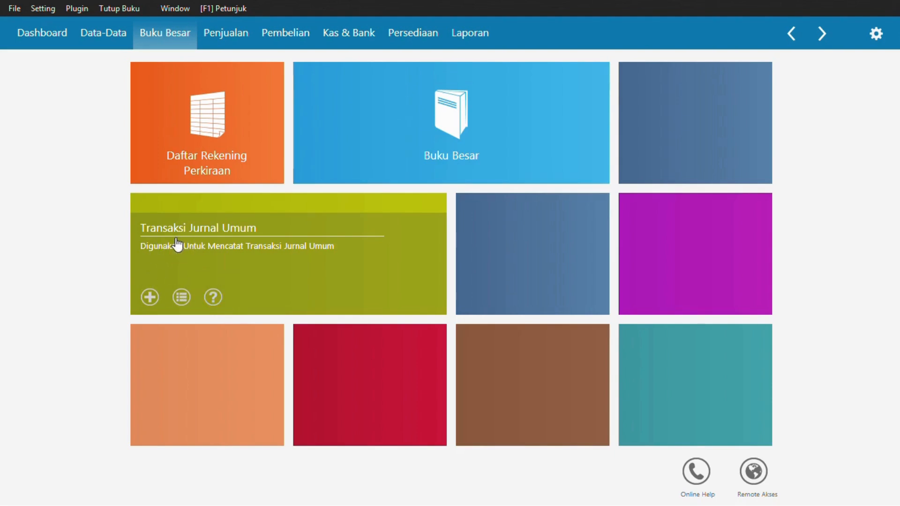
{"action": "left_click", "coordinate": [149, 297]}
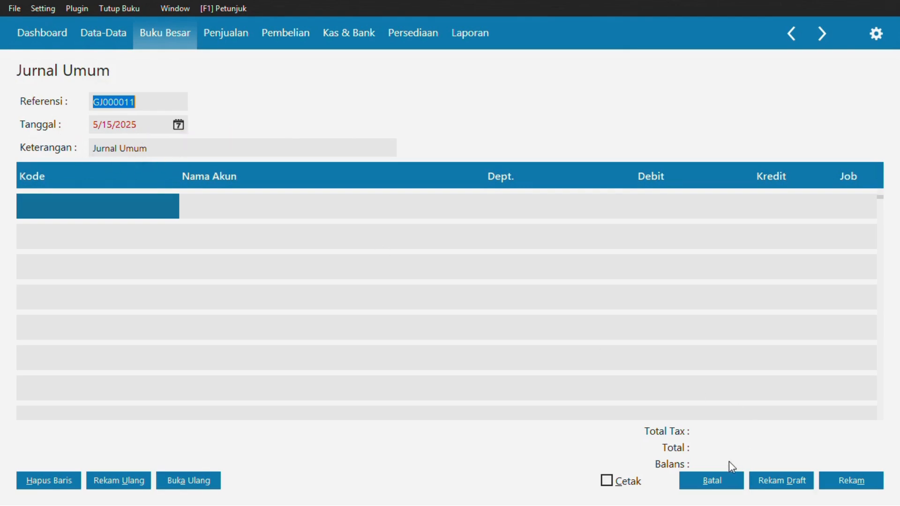
{"action": "left_click", "coordinate": [719, 481]}
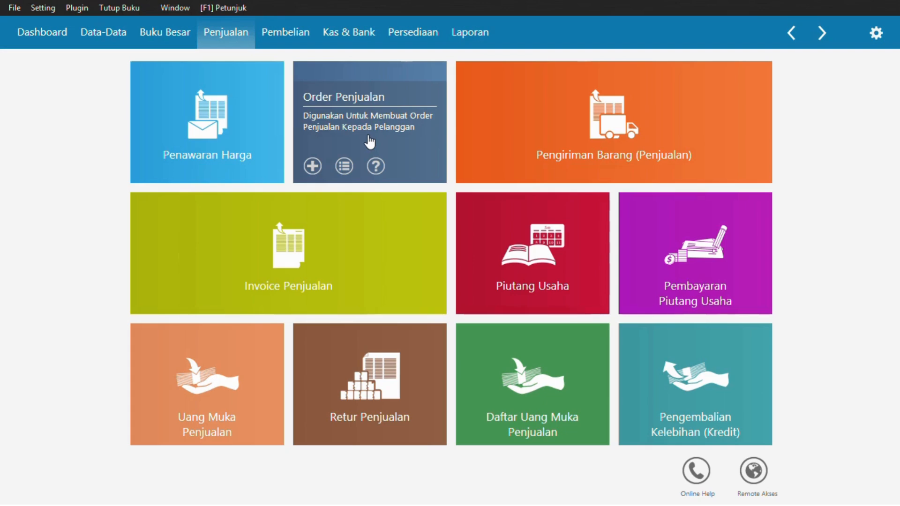
- Examine the Penjualan module's functions for delivery, receivables, receivable payments, advances, returns and credit refunds
{"action": "mouse_move", "coordinate": [584, 145]}
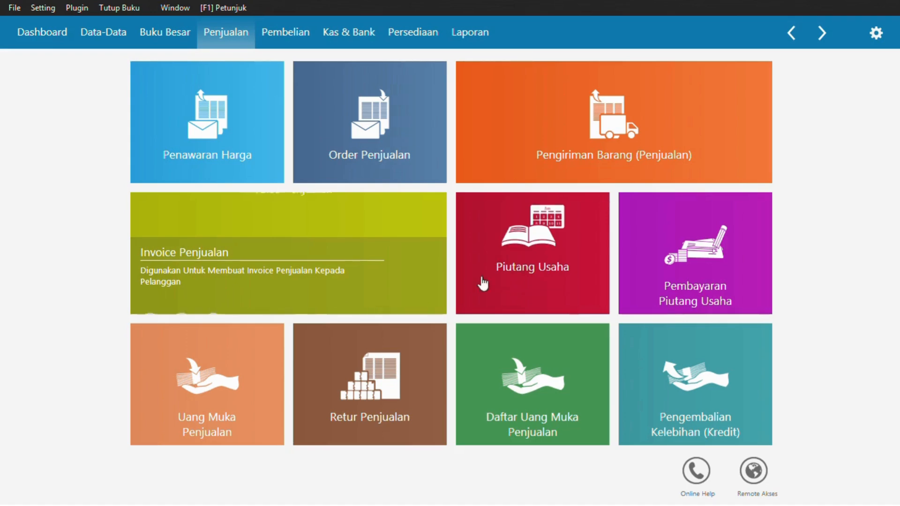
{"action": "mouse_move", "coordinate": [491, 283]}
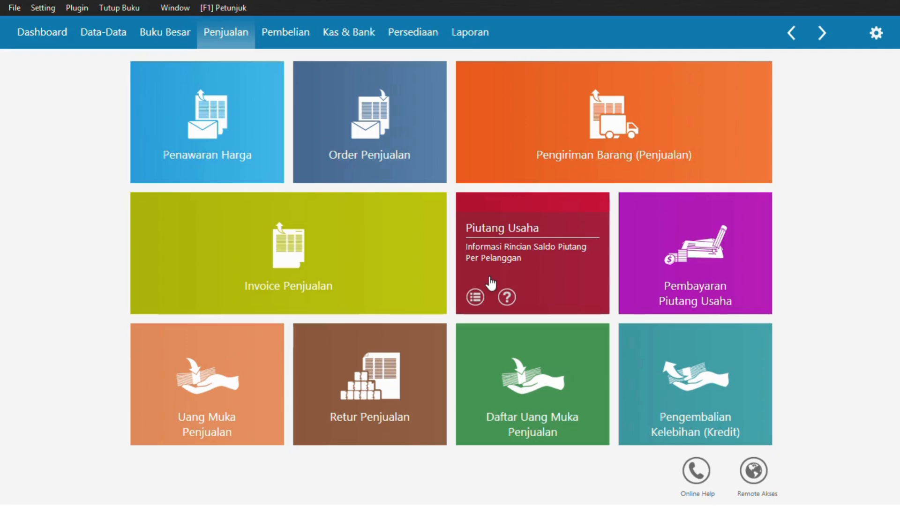
{"action": "mouse_move", "coordinate": [657, 276]}
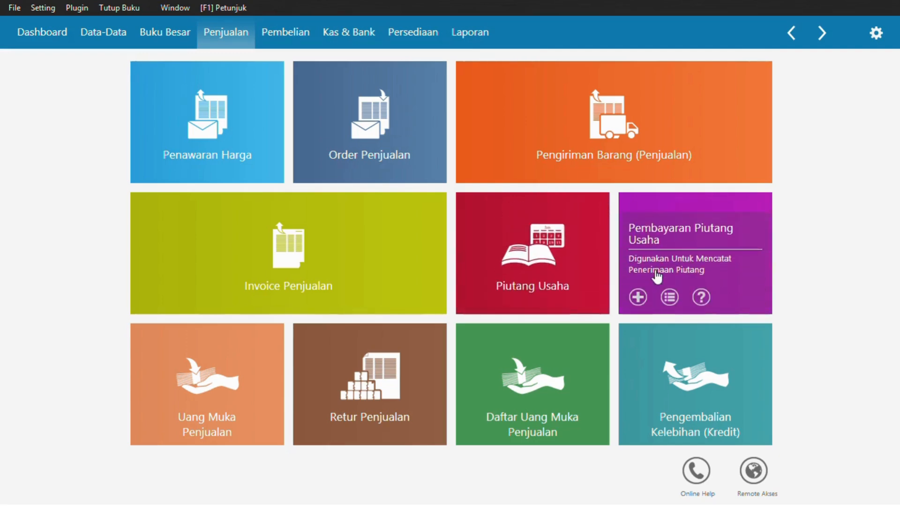
{"action": "mouse_move", "coordinate": [237, 391]}
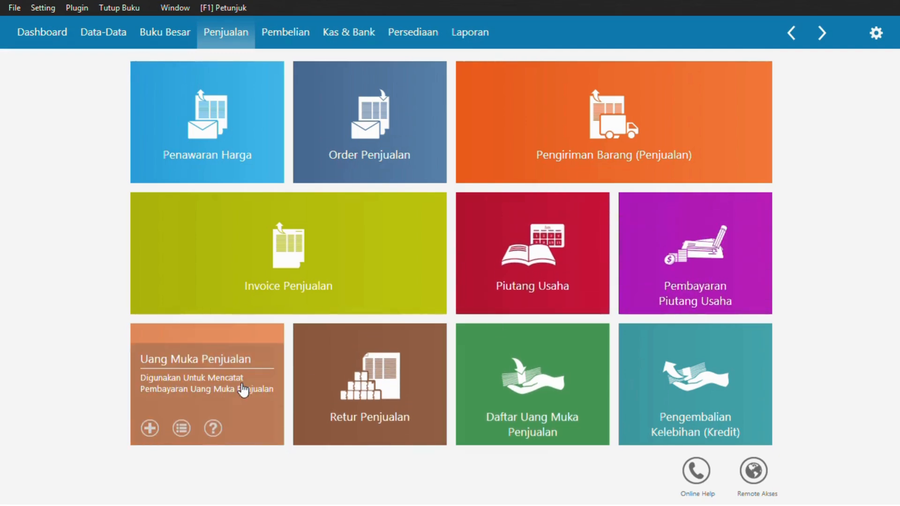
{"action": "mouse_move", "coordinate": [368, 388]}
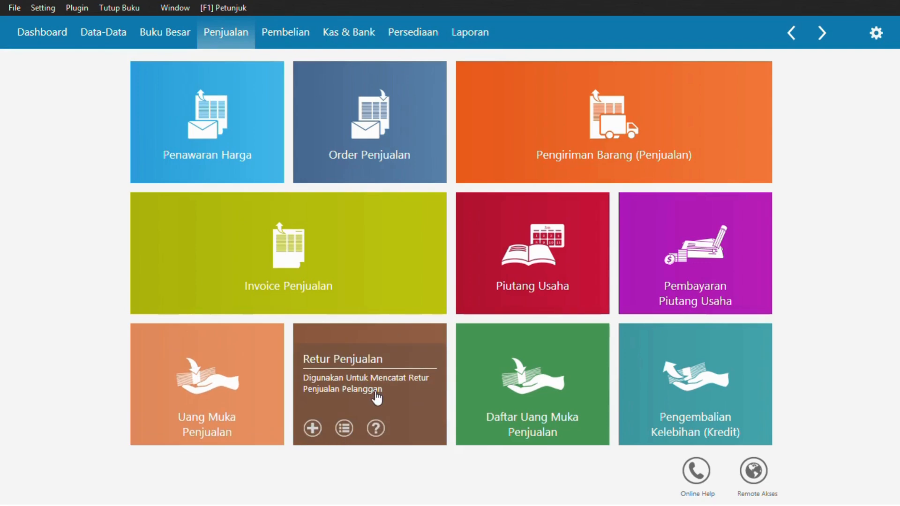
{"action": "mouse_move", "coordinate": [661, 396]}
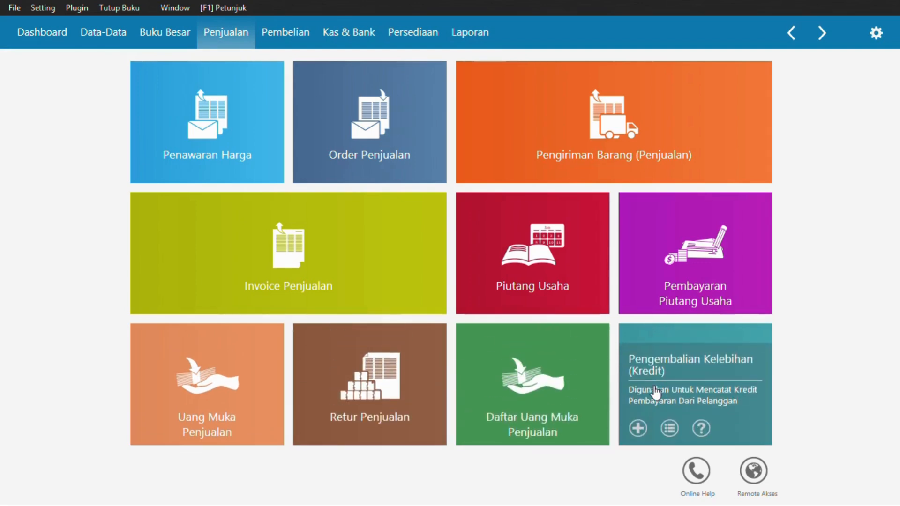
- Examine the Pembelian module's functions for goods requests, quotation requests, orders, deliveries, invoices, payables, returns, advances and debit refunds
{"action": "left_click", "coordinate": [275, 38]}
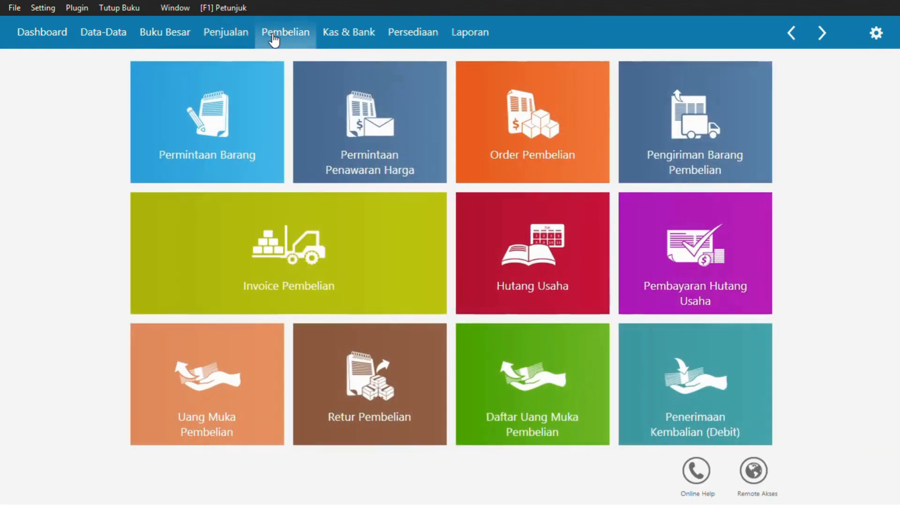
{"action": "mouse_move", "coordinate": [239, 126]}
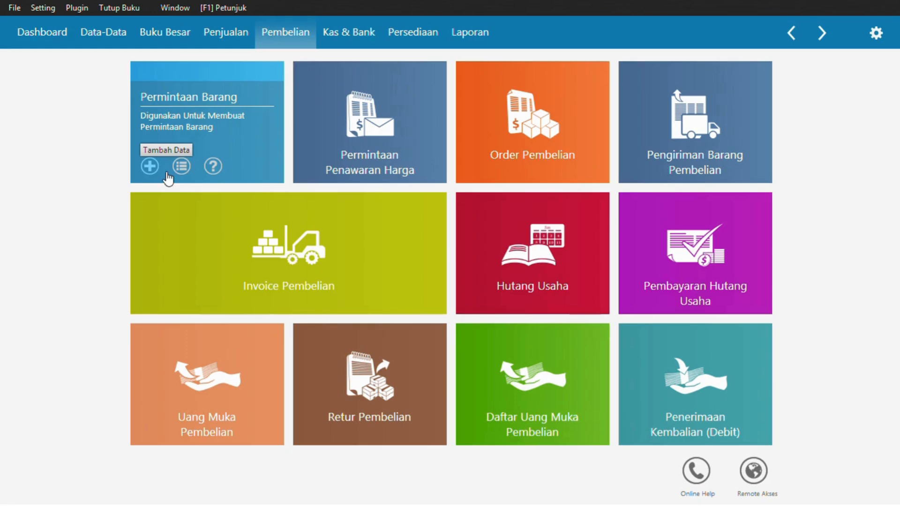
{"action": "mouse_move", "coordinate": [344, 155]}
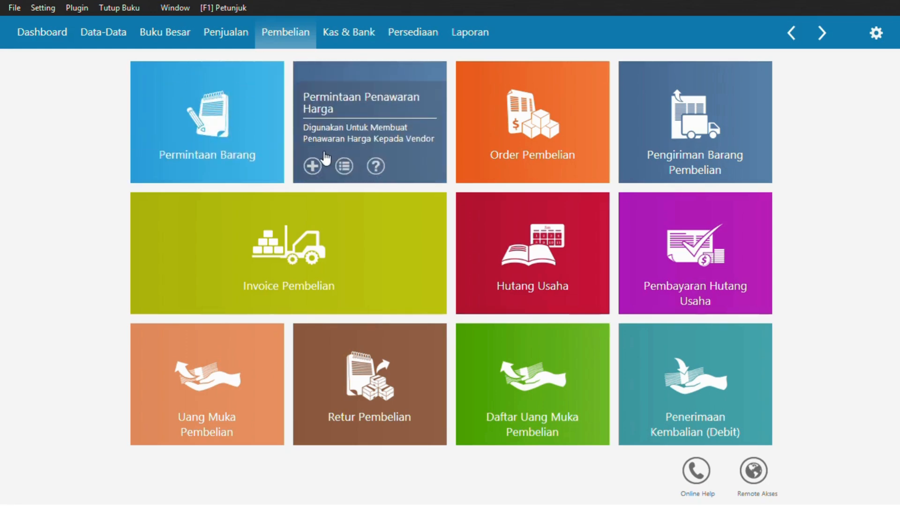
{"action": "mouse_move", "coordinate": [493, 154]}
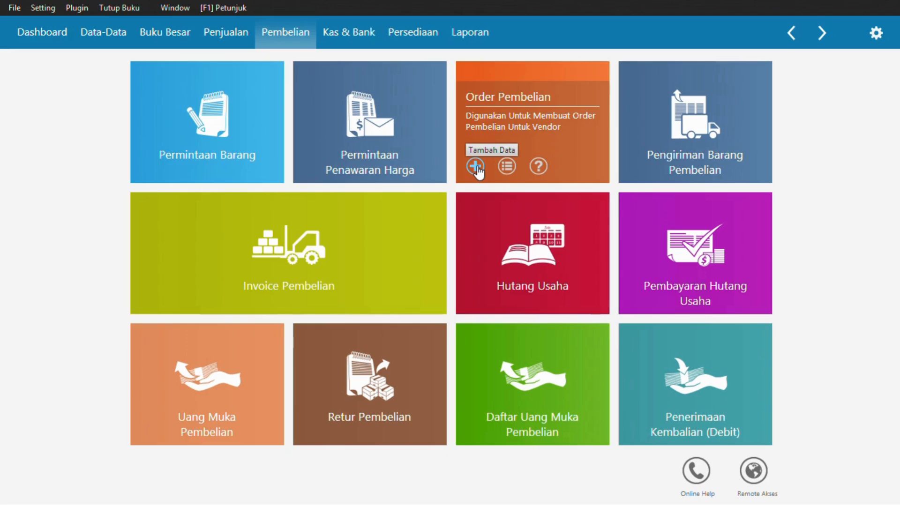
{"action": "mouse_move", "coordinate": [658, 156]}
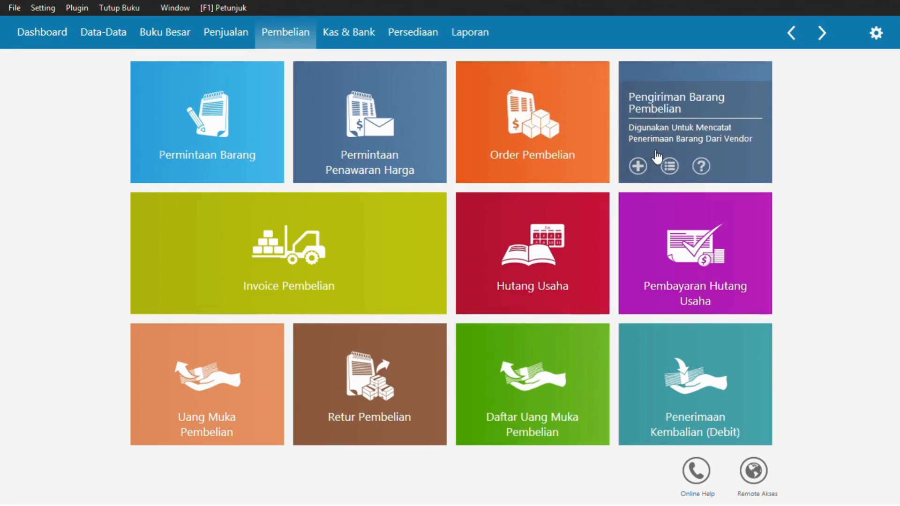
{"action": "mouse_move", "coordinate": [313, 296]}
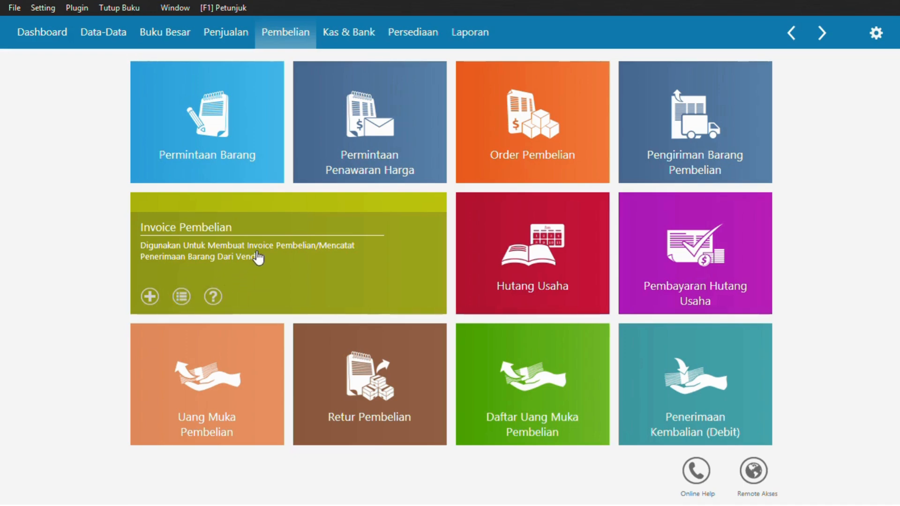
{"action": "mouse_move", "coordinate": [525, 262]}
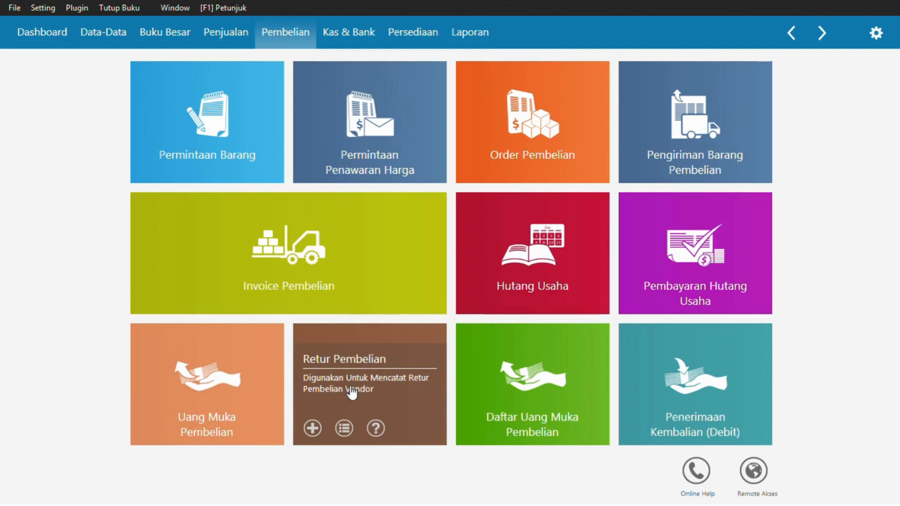
{"action": "mouse_move", "coordinate": [507, 410]}
{"action": "mouse_move", "coordinate": [699, 417]}
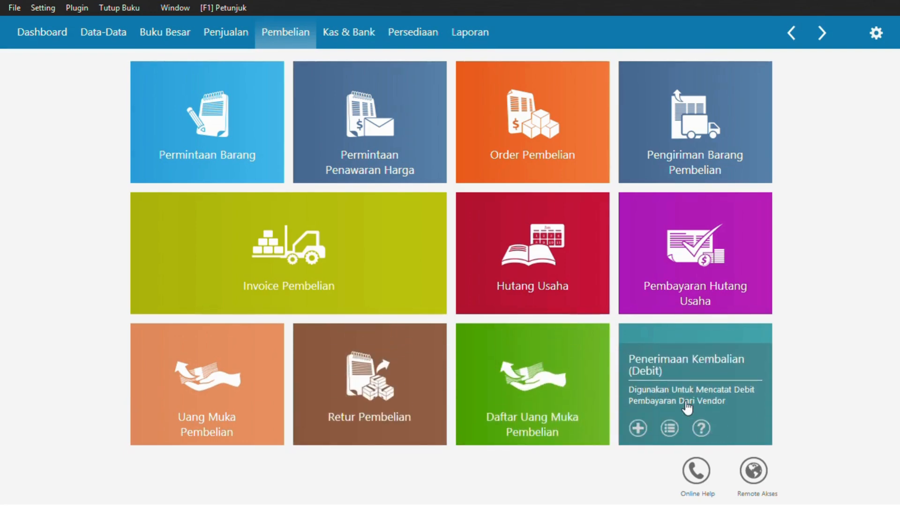
- Examine the Kas & Bank module's functions, including Kas Masuk, Kas Keluar, Giro Masuk and Giro Keluar
{"action": "left_click", "coordinate": [330, 49]}
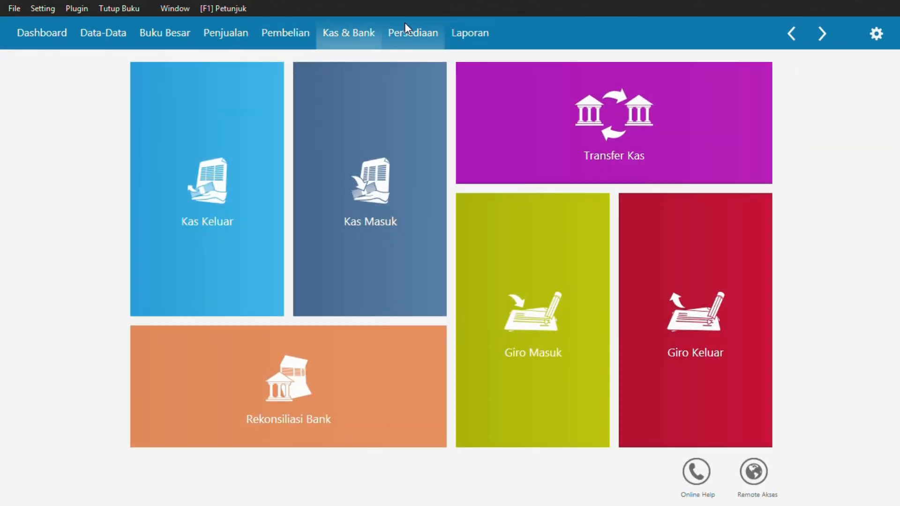
{"action": "mouse_move", "coordinate": [309, 150]}
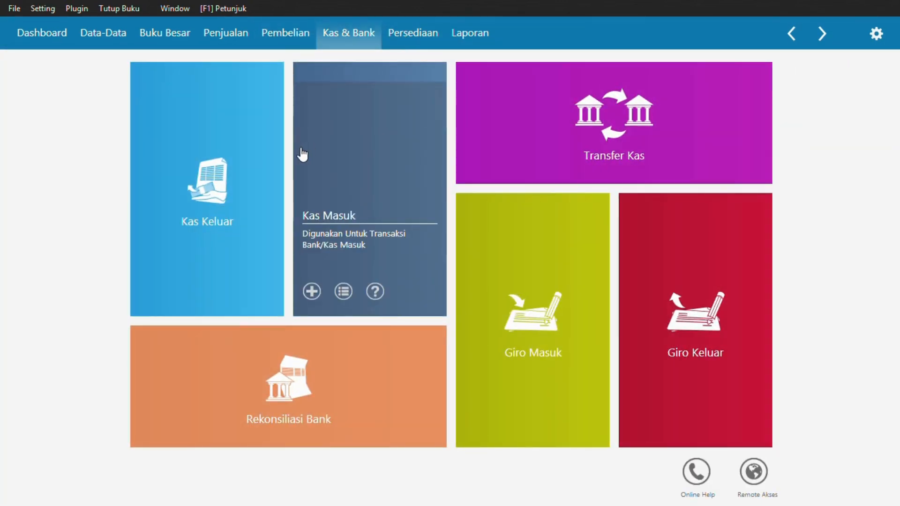
{"action": "mouse_move", "coordinate": [239, 195]}
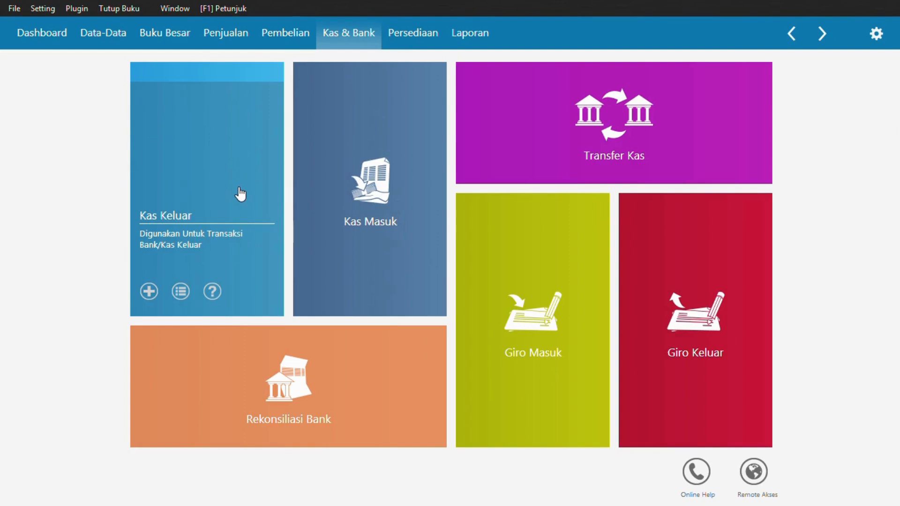
{"action": "mouse_move", "coordinate": [408, 195]}
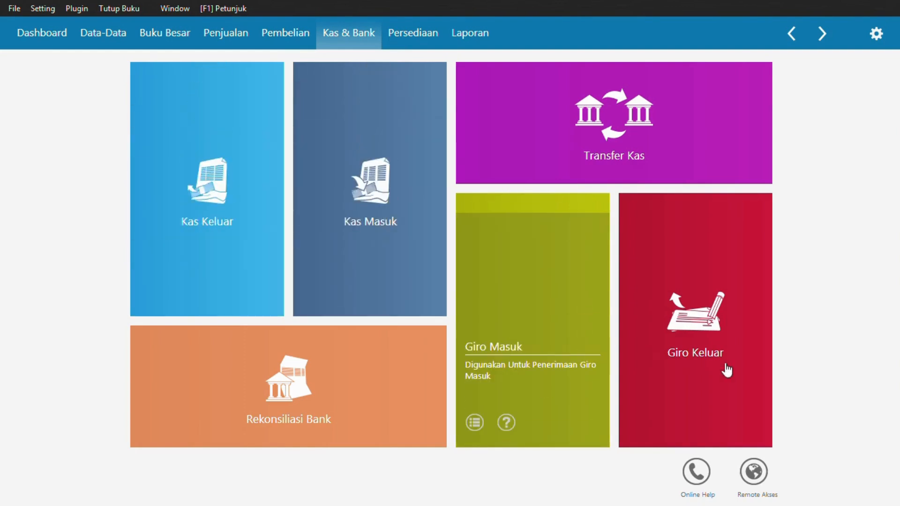
{"action": "mouse_move", "coordinate": [668, 251]}
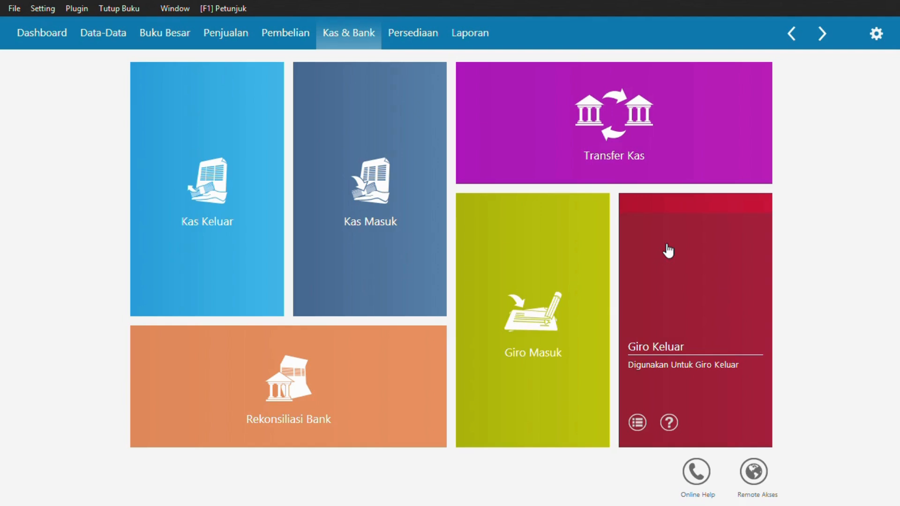
{"action": "mouse_move", "coordinate": [189, 234]}
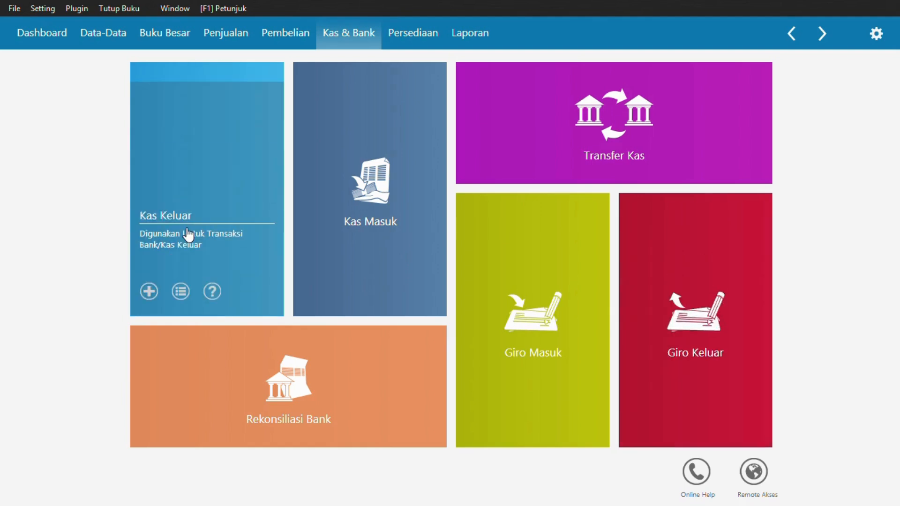
- View the Kas Keluar entry form and its cash account options, choose CV Citra Angkasa as the recipient, and cancel the form without recording
{"action": "left_click", "coordinate": [147, 291]}
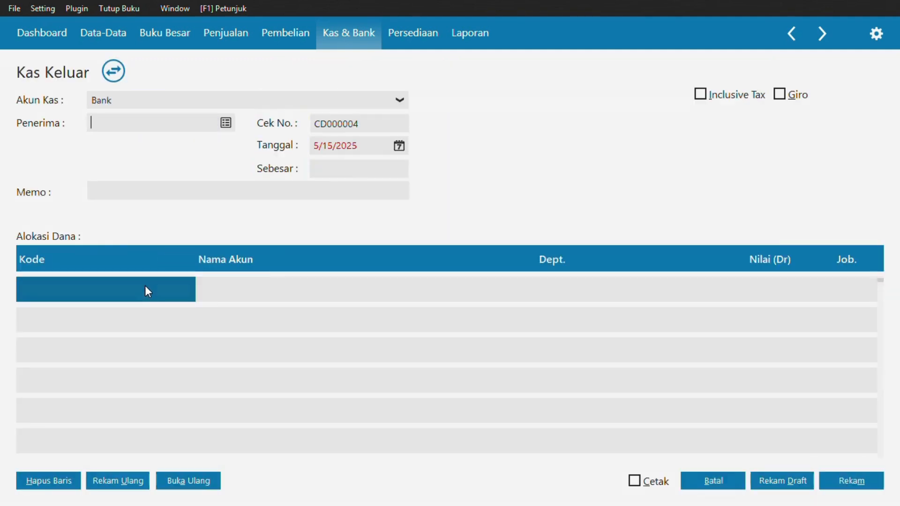
{"action": "left_click", "coordinate": [303, 105]}
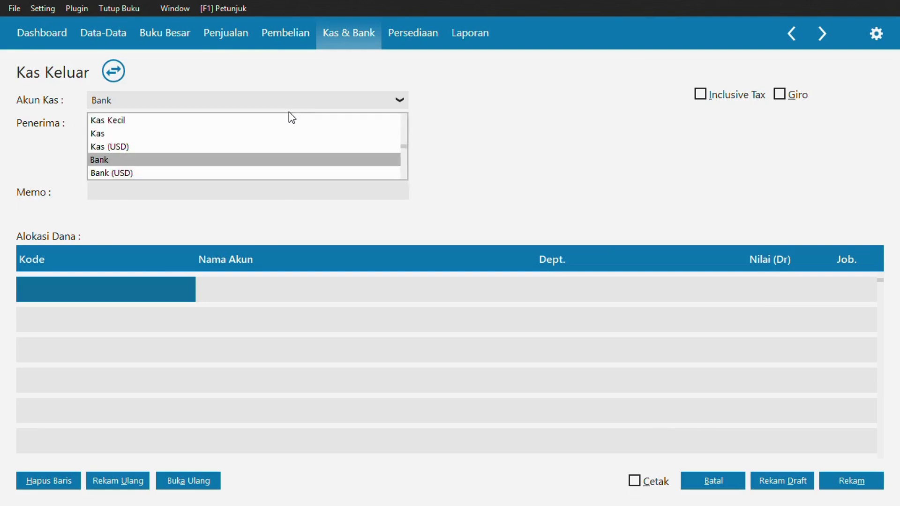
{"action": "left_click", "coordinate": [168, 208]}
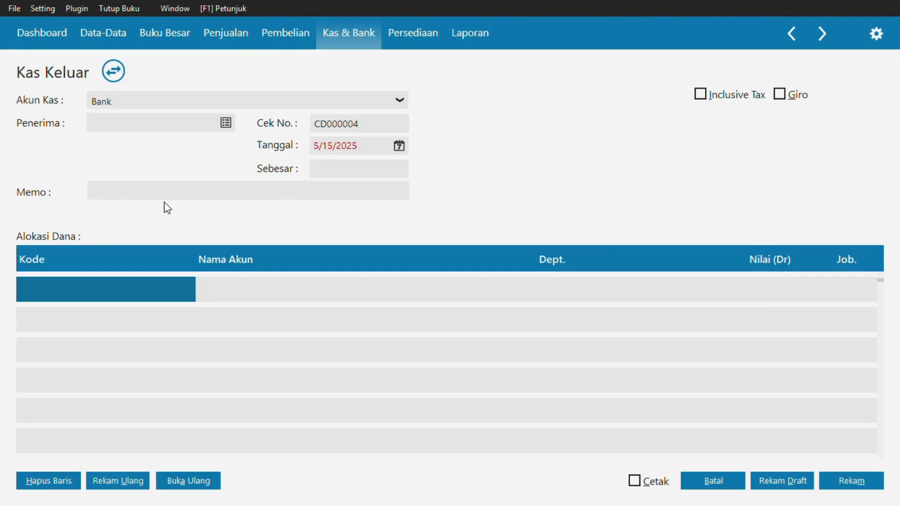
{"action": "left_click", "coordinate": [224, 124]}
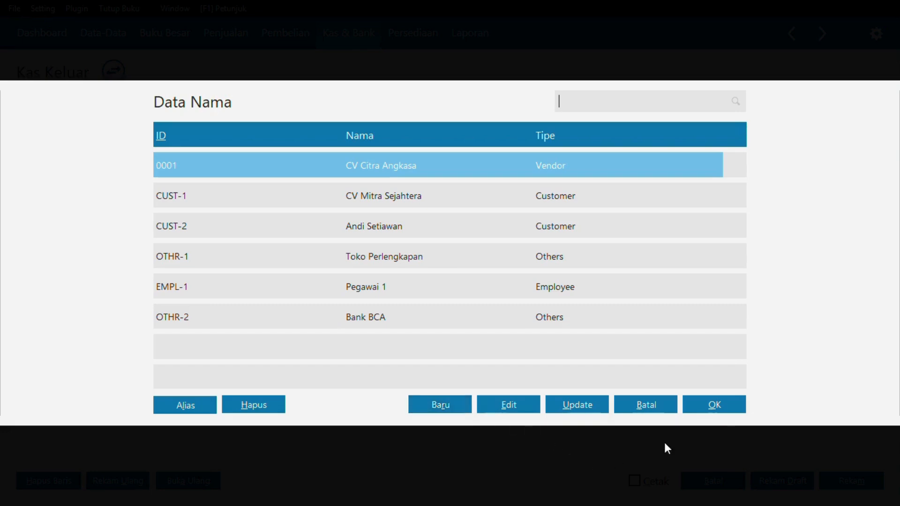
{"action": "left_click", "coordinate": [713, 412]}
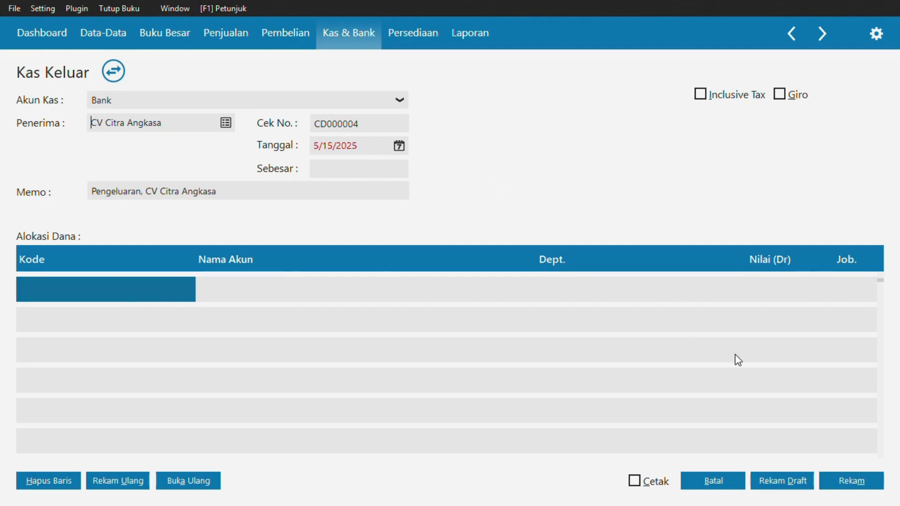
{"action": "left_click", "coordinate": [739, 490]}
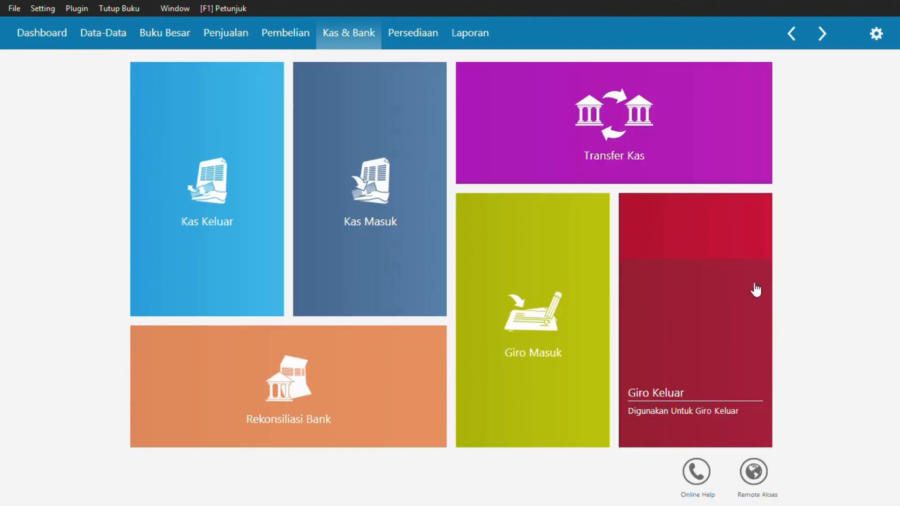
{"action": "mouse_move", "coordinate": [342, 270]}
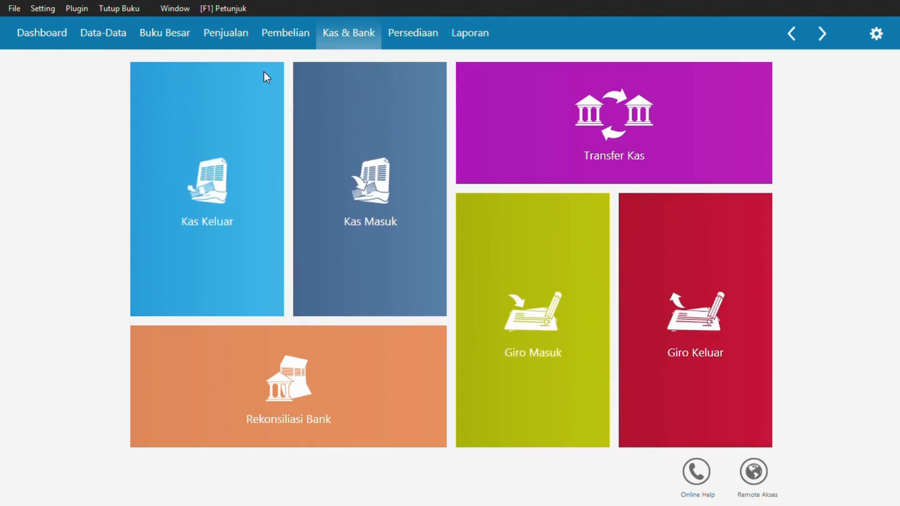
- Examine the Persediaan module's functions for product data, goods usage and adjustment, goods movement and inter-warehouse transfer
{"action": "left_click", "coordinate": [397, 33]}
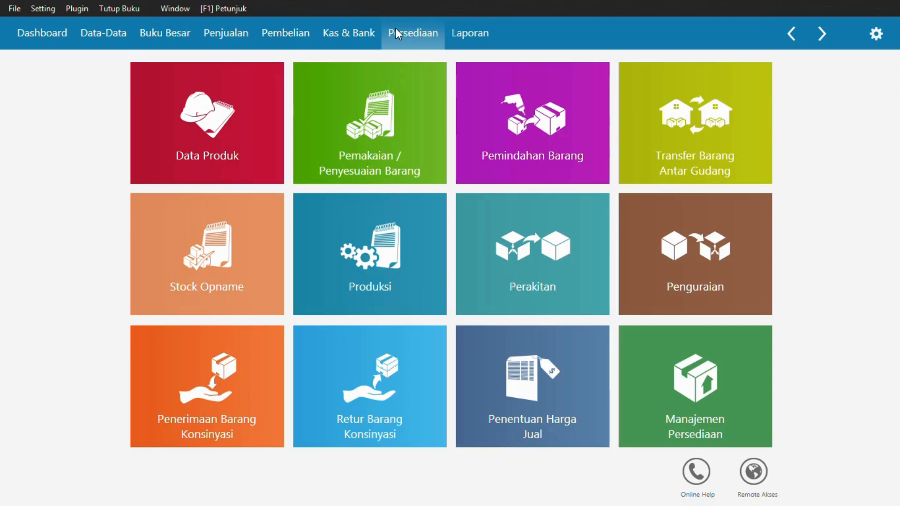
{"action": "mouse_move", "coordinate": [216, 121]}
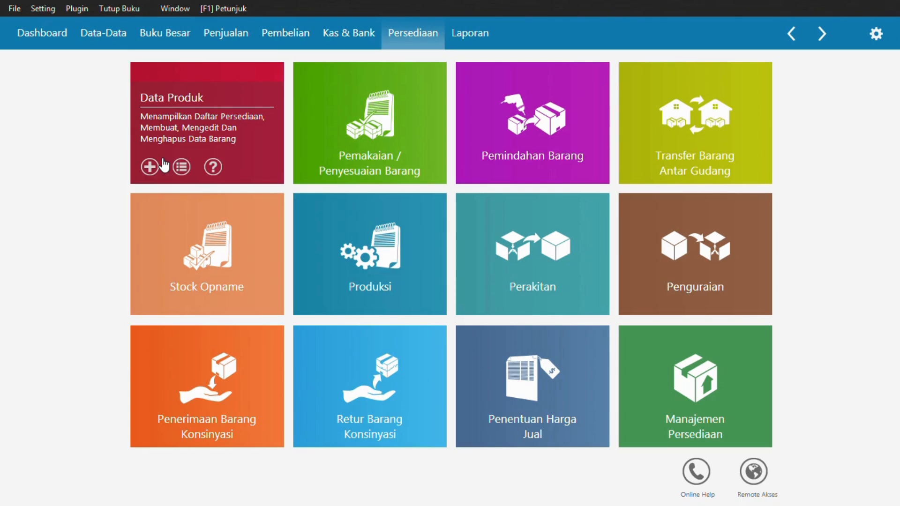
{"action": "mouse_move", "coordinate": [358, 169]}
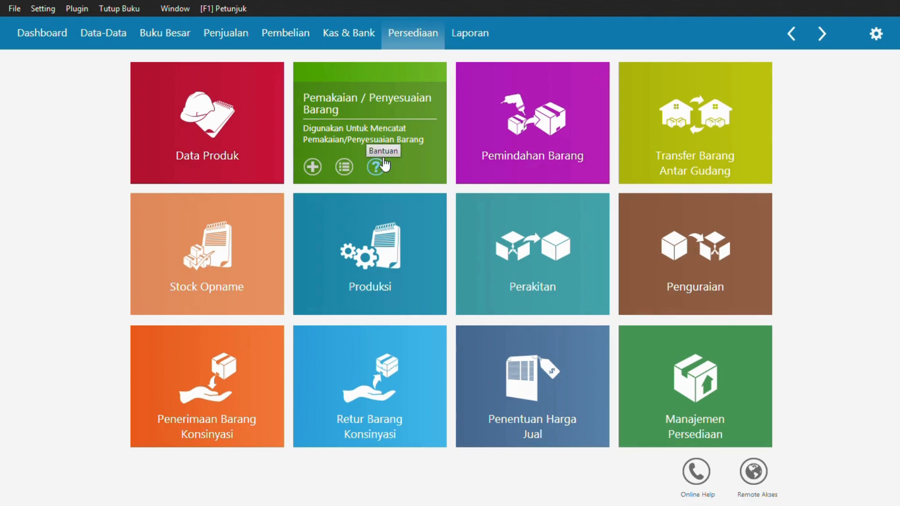
{"action": "mouse_move", "coordinate": [541, 173]}
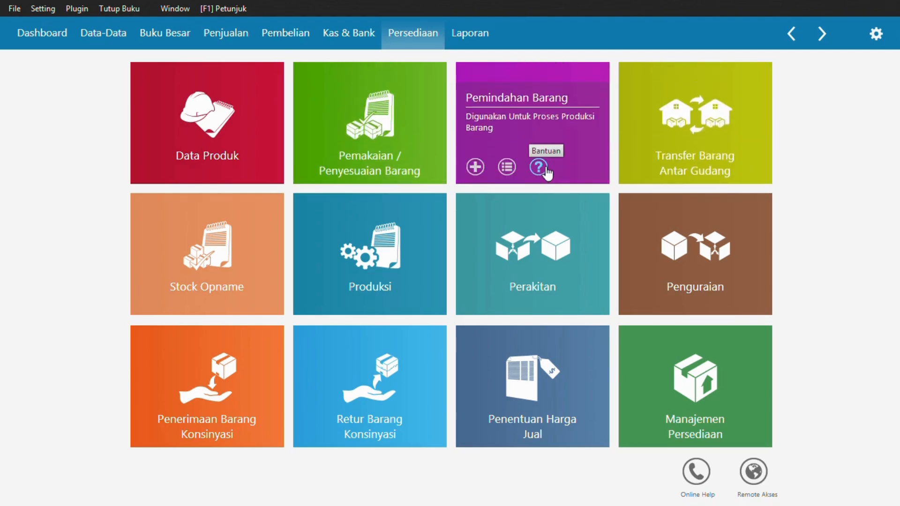
{"action": "mouse_move", "coordinate": [631, 173]}
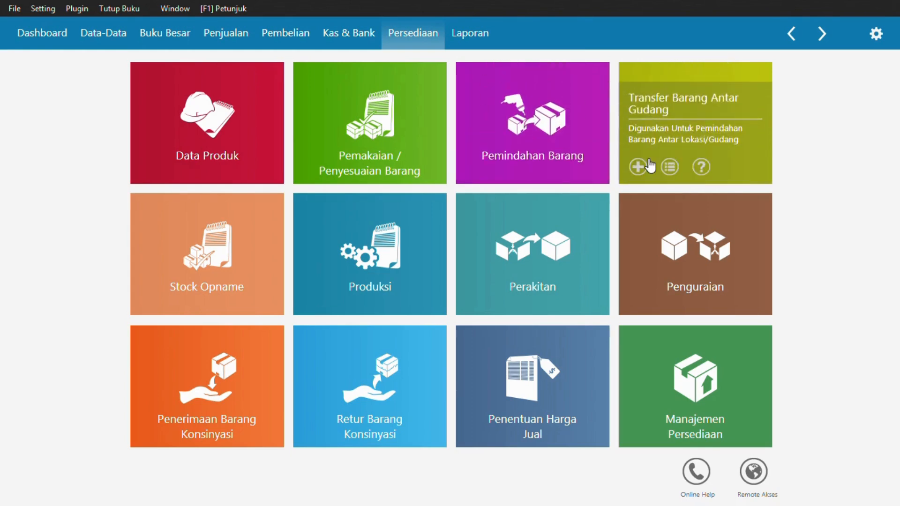
- Examine the Stock Opname, Produksi, Perakitan, Penguraian, consignment, Penentuan Harga Jual and Manajemen Persediaan functions
{"action": "mouse_move", "coordinate": [201, 283]}
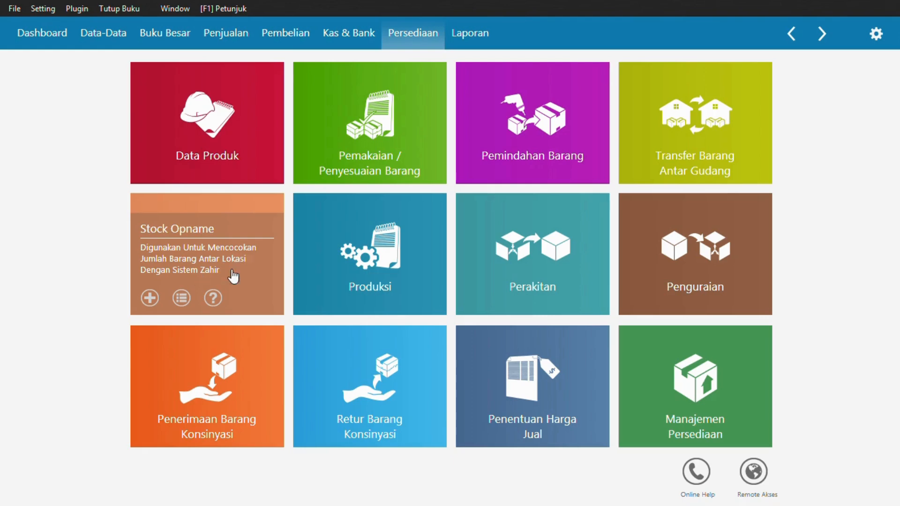
{"action": "mouse_move", "coordinate": [332, 257]}
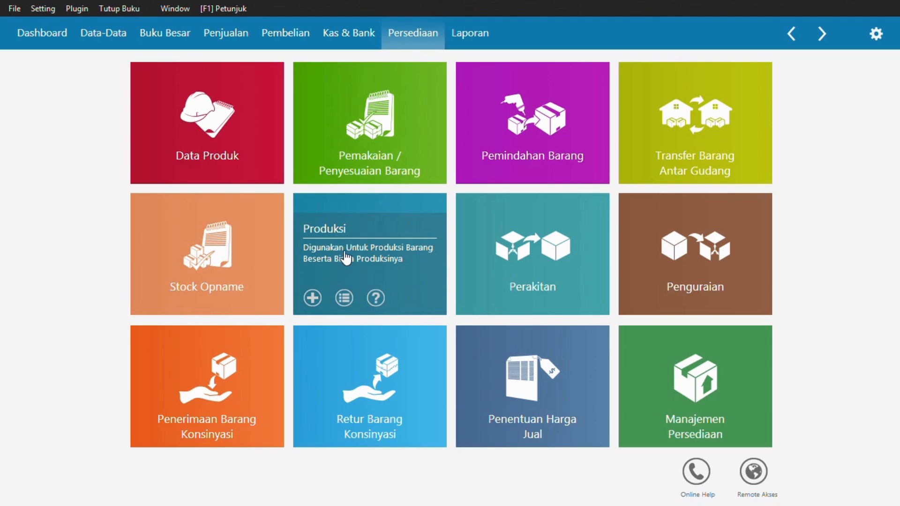
{"action": "mouse_move", "coordinate": [539, 267]}
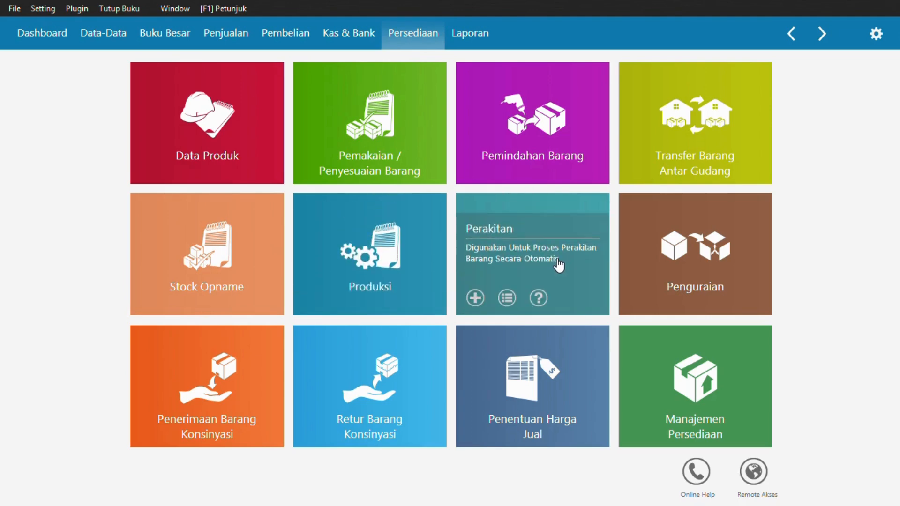
{"action": "mouse_move", "coordinate": [689, 281]}
{"action": "mouse_move", "coordinate": [225, 427]}
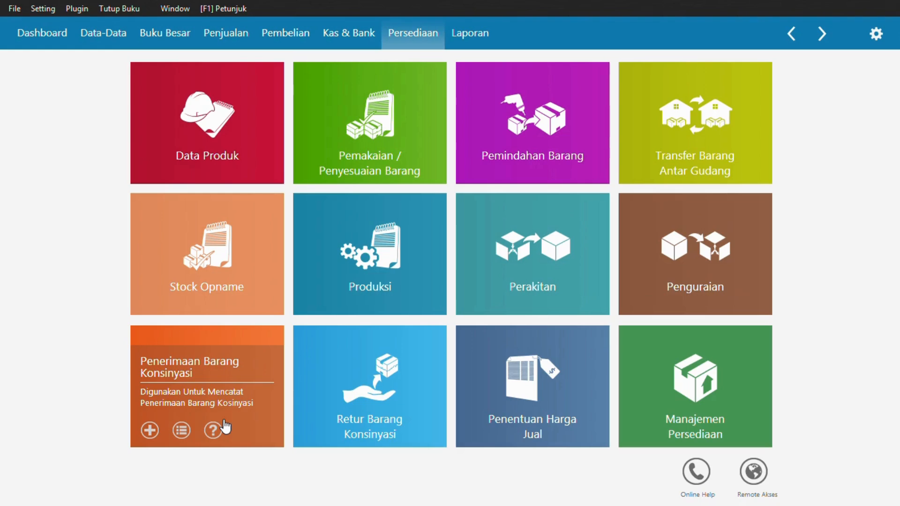
{"action": "mouse_move", "coordinate": [385, 431]}
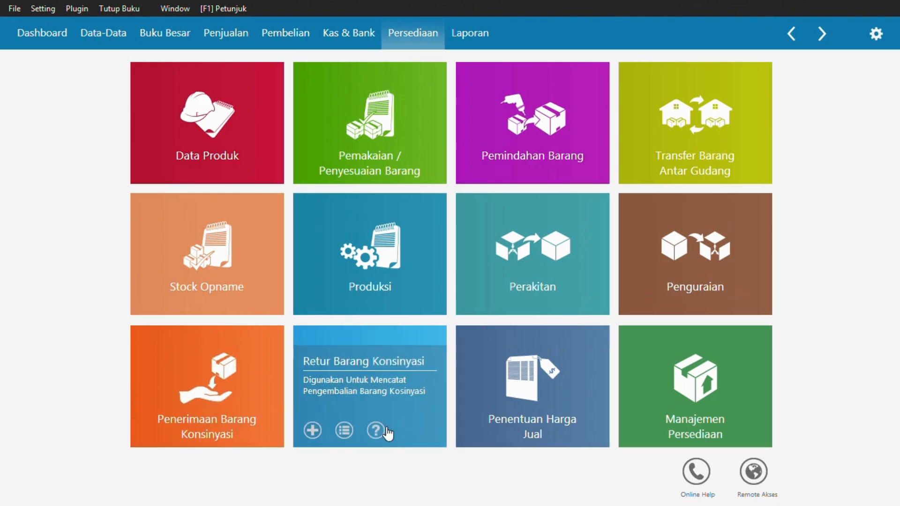
{"action": "mouse_move", "coordinate": [531, 426]}
{"action": "mouse_move", "coordinate": [688, 423]}
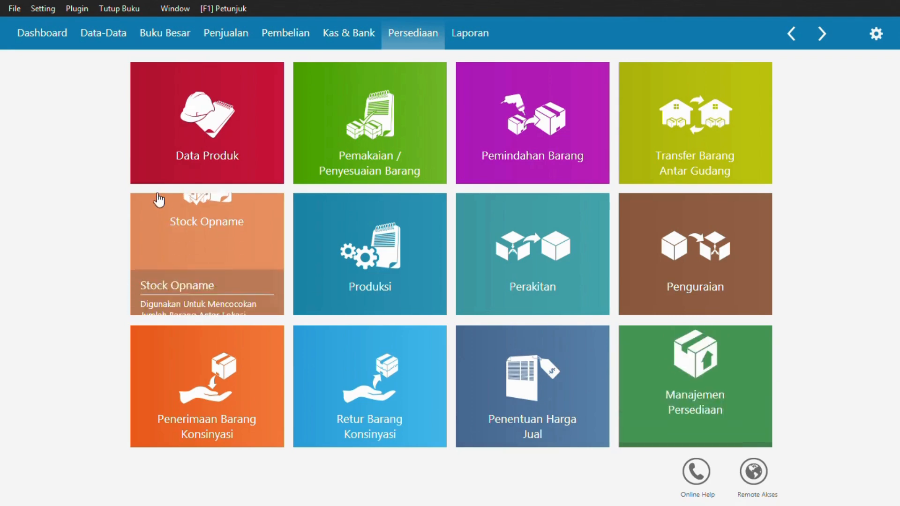
- View a blank Data Barang / Persediaan entry form from the inventory module's Data Produk function, and close it without saving
{"action": "mouse_move", "coordinate": [155, 174]}
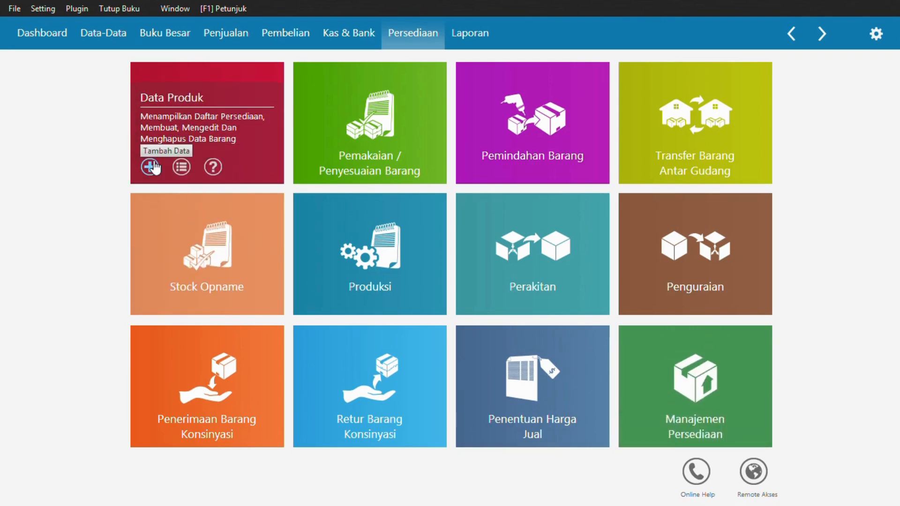
{"action": "left_click", "coordinate": [150, 167]}
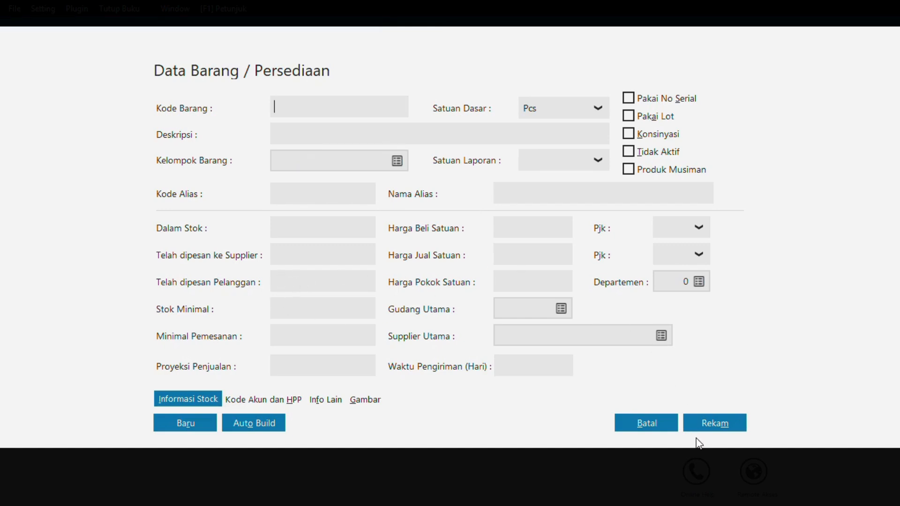
{"action": "left_click", "coordinate": [661, 429]}
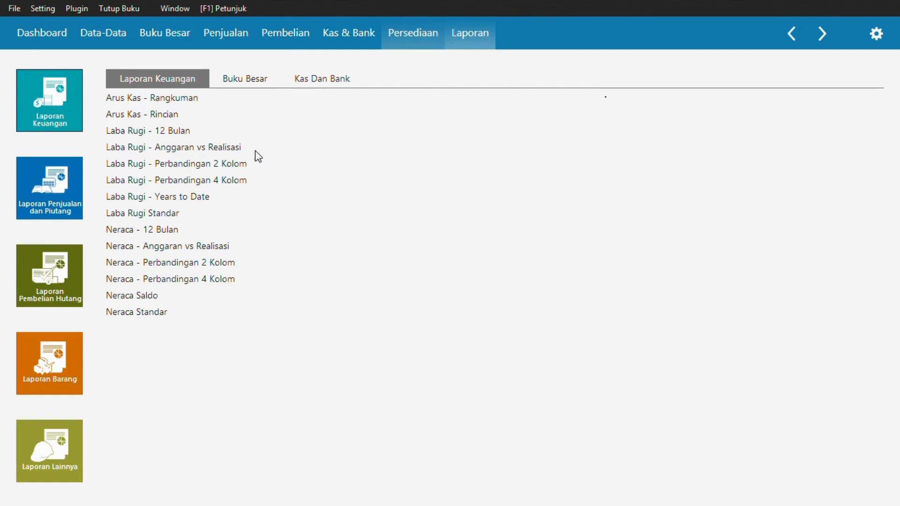
- Display the Neraca Saldo financial report for January 2011 in Rupiah with all departments, and review its account balances
{"action": "mouse_move", "coordinate": [146, 147]}
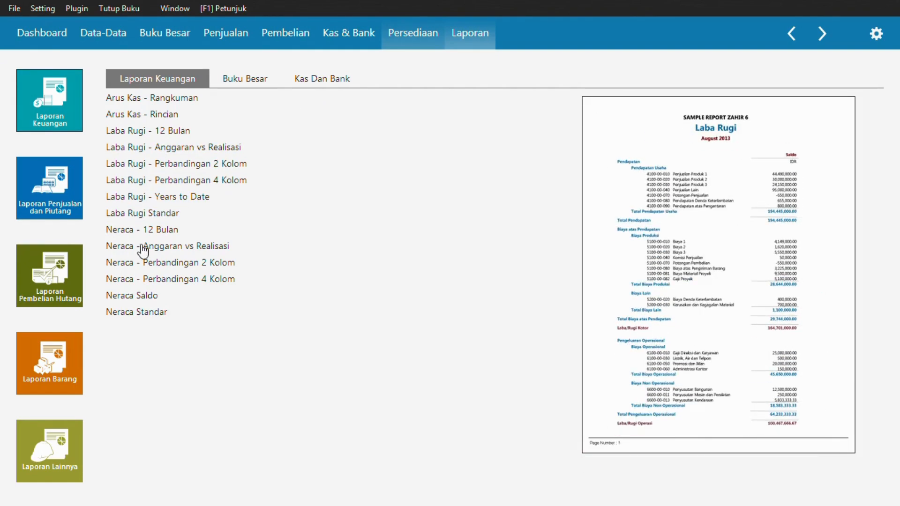
{"action": "mouse_move", "coordinate": [150, 317]}
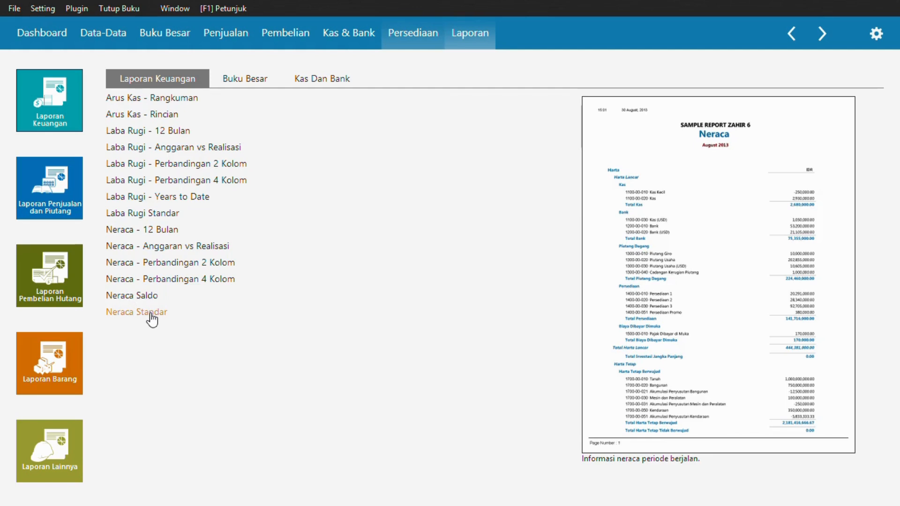
{"action": "mouse_move", "coordinate": [153, 215]}
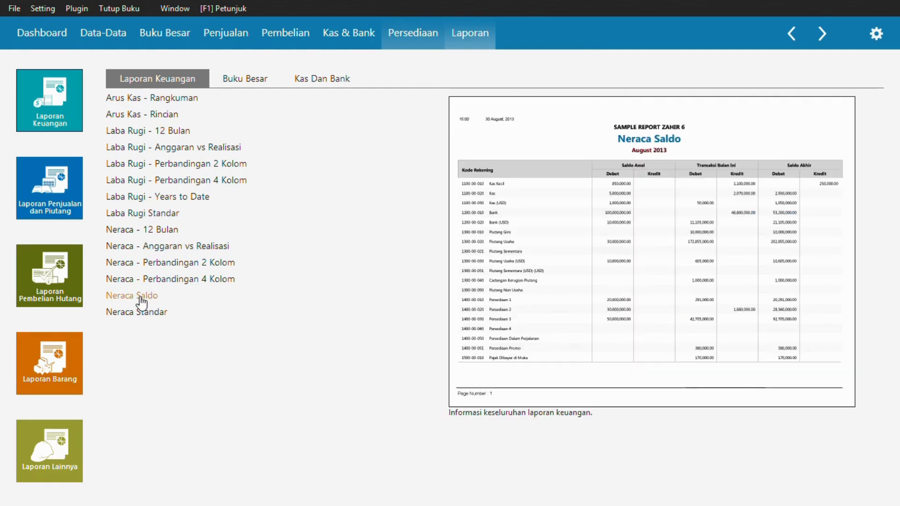
{"action": "left_click", "coordinate": [141, 300]}
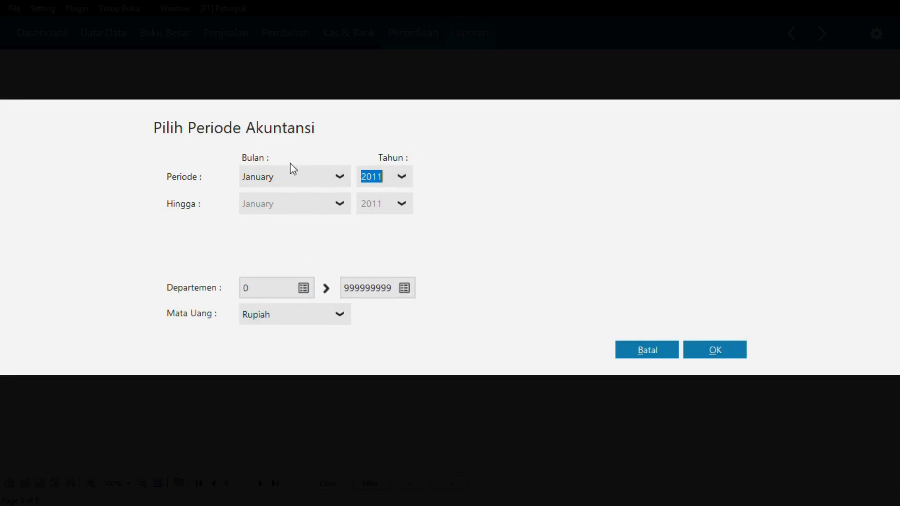
{"action": "left_click", "coordinate": [713, 348]}
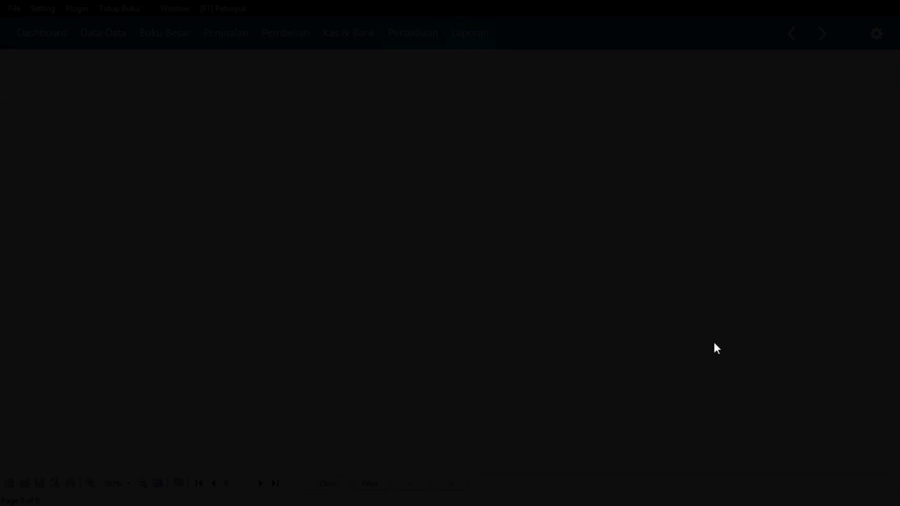
{"action": "scroll", "coordinate": [717, 347], "scroll_direction": "down", "scroll_amount": 5}
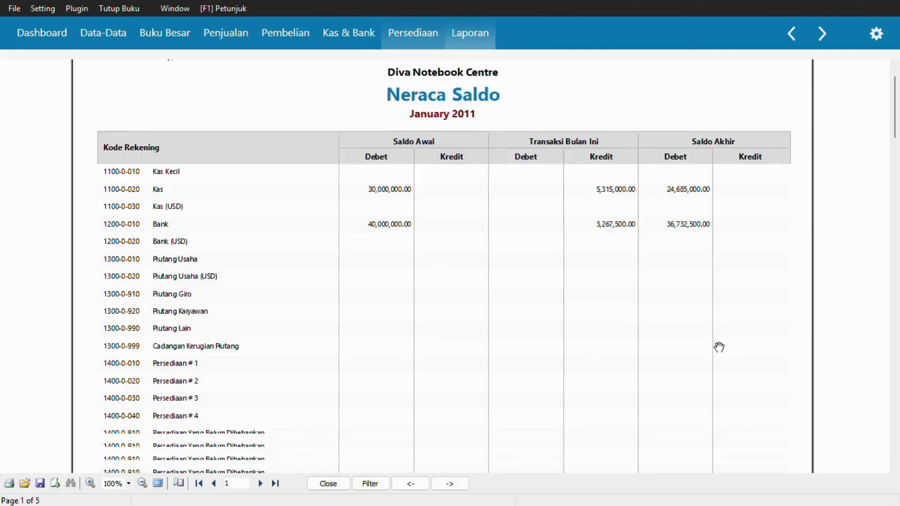
{"action": "scroll", "coordinate": [719, 347], "scroll_direction": "up", "scroll_amount": 5}
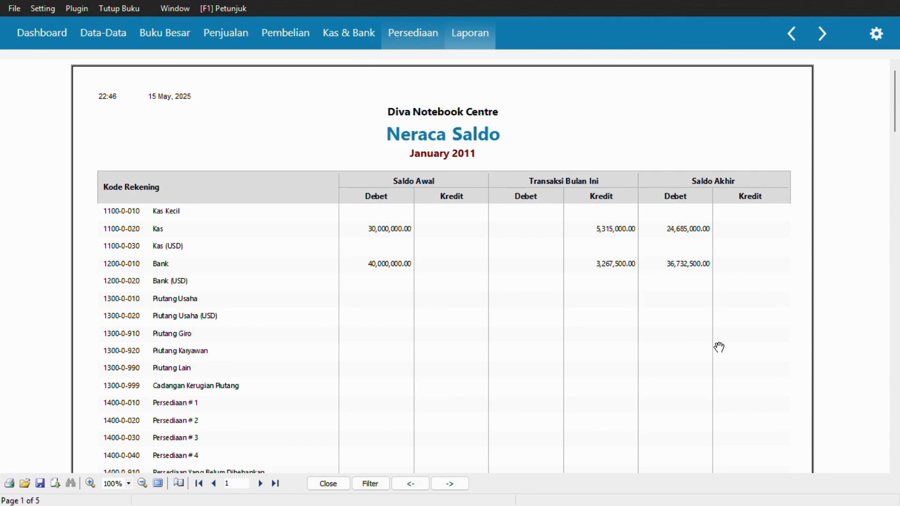
{"action": "scroll", "coordinate": [719, 347], "scroll_direction": "down", "scroll_amount": 5}
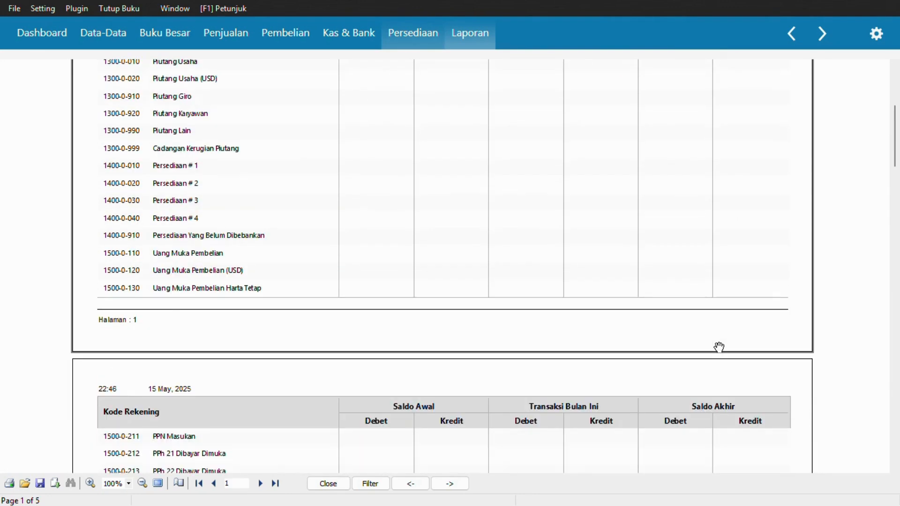
{"action": "scroll", "coordinate": [719, 348], "scroll_direction": "up", "scroll_amount": 2}
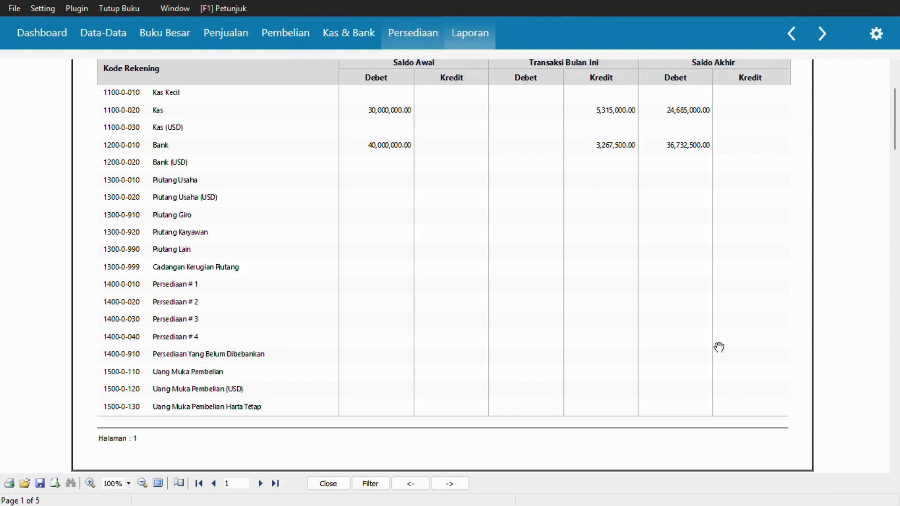
{"action": "scroll", "coordinate": [719, 347], "scroll_direction": "up", "scroll_amount": 1}
{"action": "scroll", "coordinate": [719, 347], "scroll_direction": "up", "scroll_amount": 2}
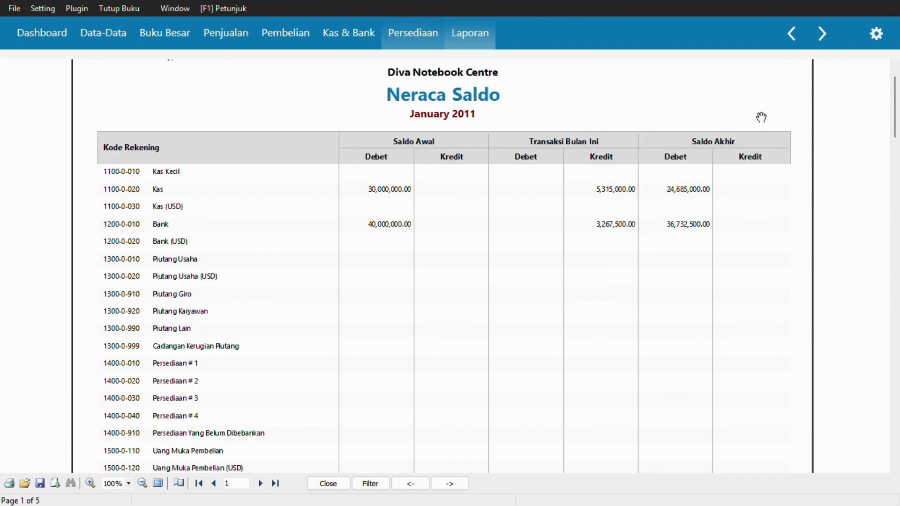
- Display the Jurnal Umum report from the Buku Besar reports for January 1 to 31, 2011, and review its journal entries
{"action": "left_click", "coordinate": [469, 49]}
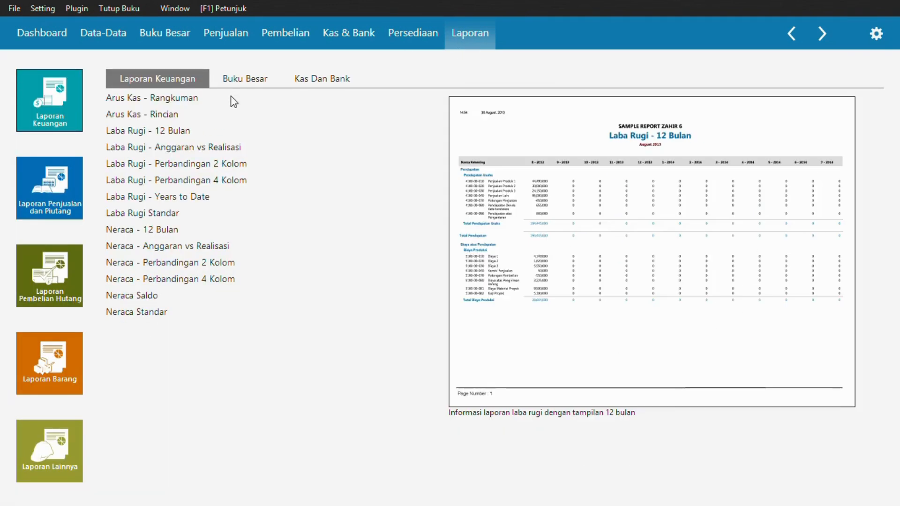
{"action": "left_click", "coordinate": [240, 81]}
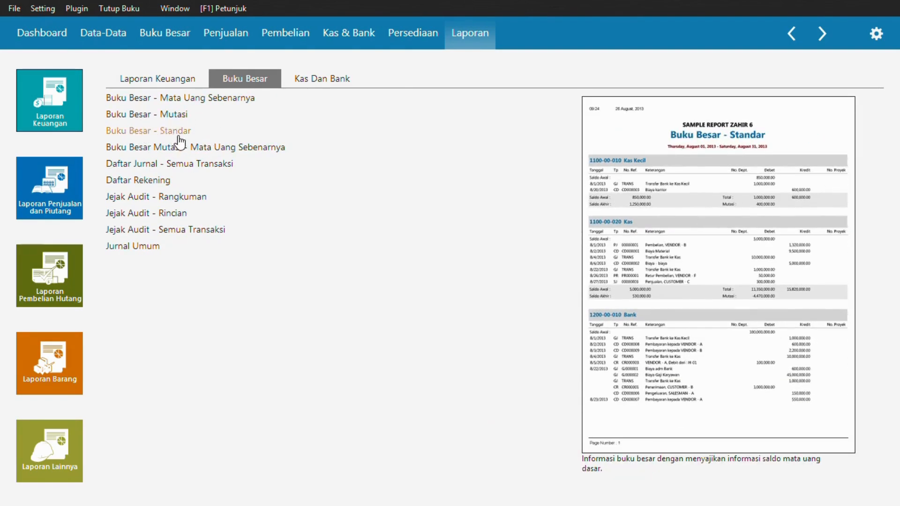
{"action": "left_click", "coordinate": [145, 248]}
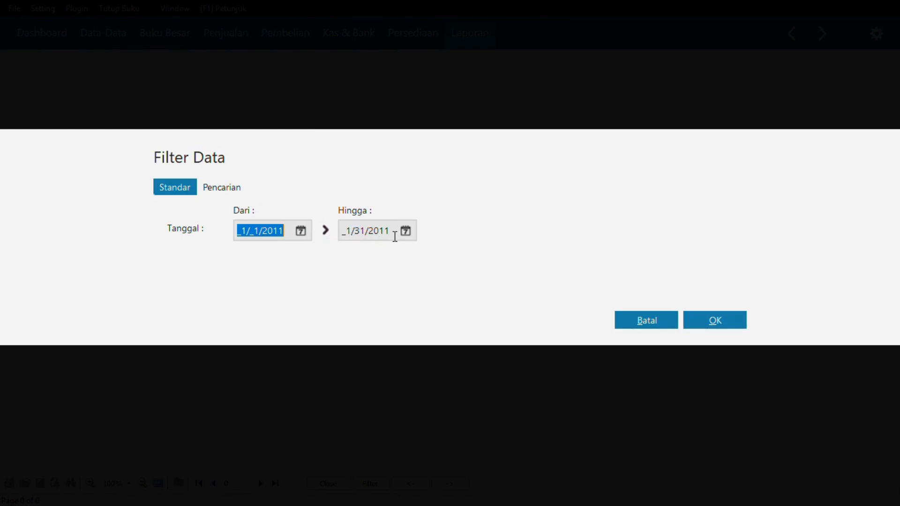
{"action": "left_click", "coordinate": [725, 313]}
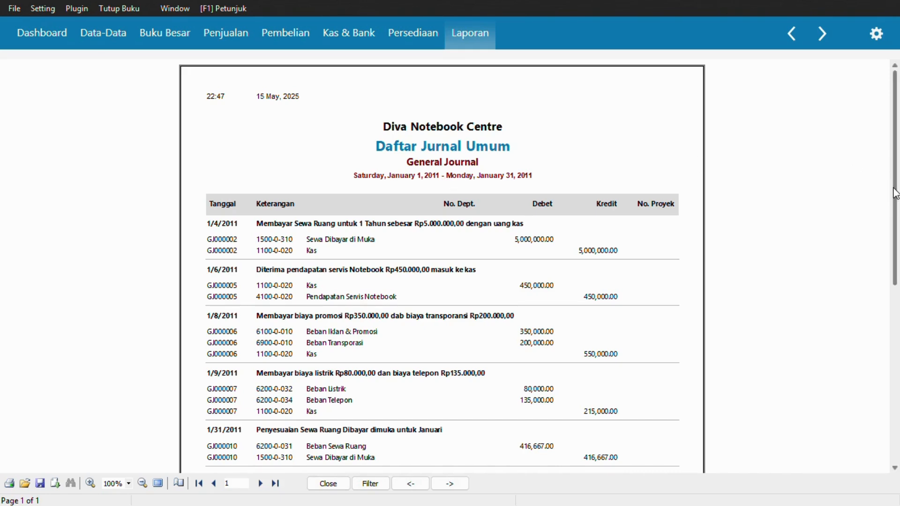
{"action": "left_click_drag", "start_coordinate": [895, 191], "coordinate": [896, 230]}
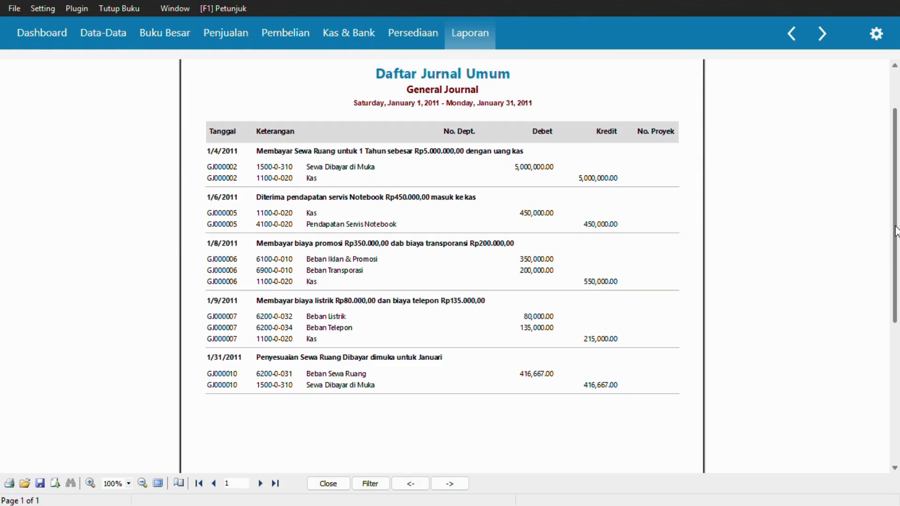
{"action": "left_click_drag", "start_coordinate": [896, 230], "coordinate": [892, 350]}
{"action": "scroll", "coordinate": [884, 176], "scroll_direction": "up", "scroll_amount": 6}
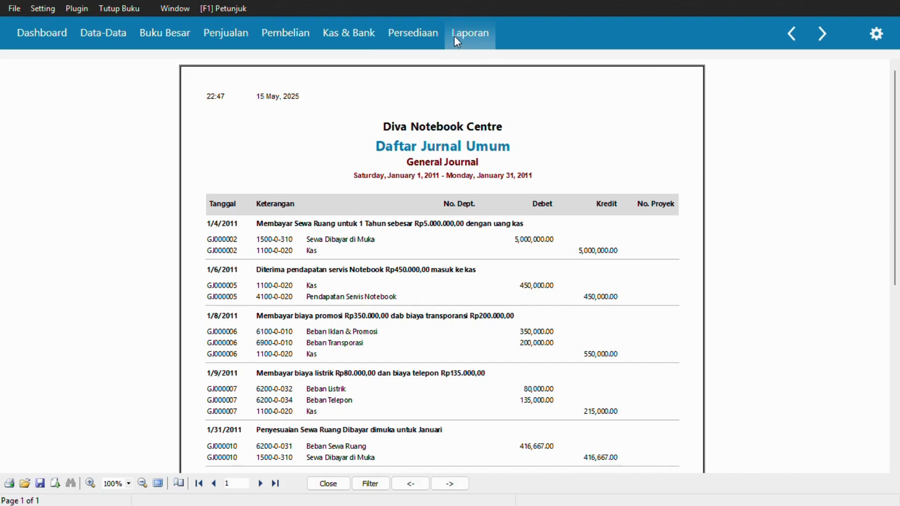
- Display the Buku Besar - Standar report for January 1 to 31, 2011, covering all accounts, departments and projects
{"action": "left_click", "coordinate": [453, 50]}
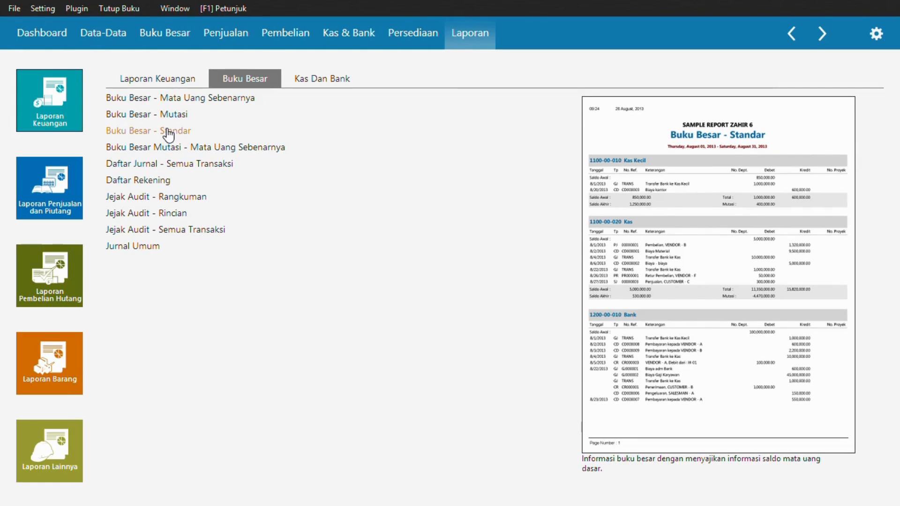
{"action": "left_click", "coordinate": [168, 130]}
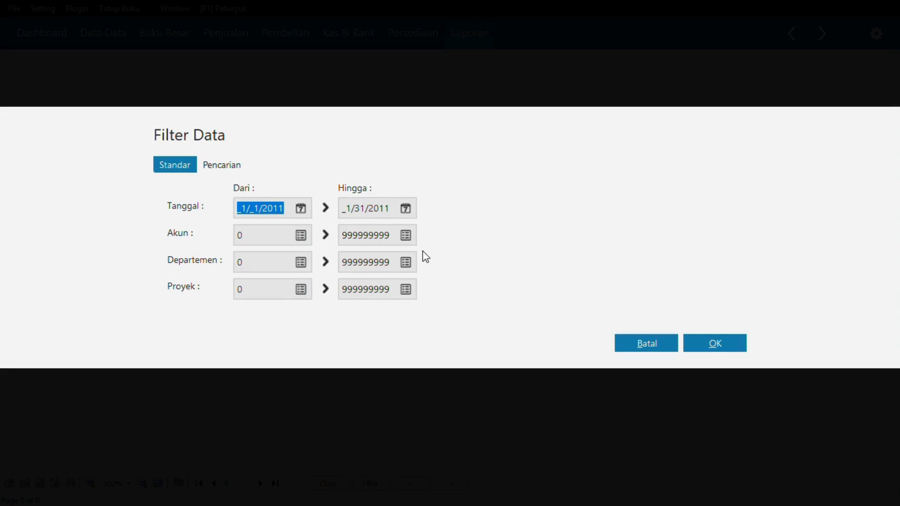
{"action": "left_click", "coordinate": [710, 343]}
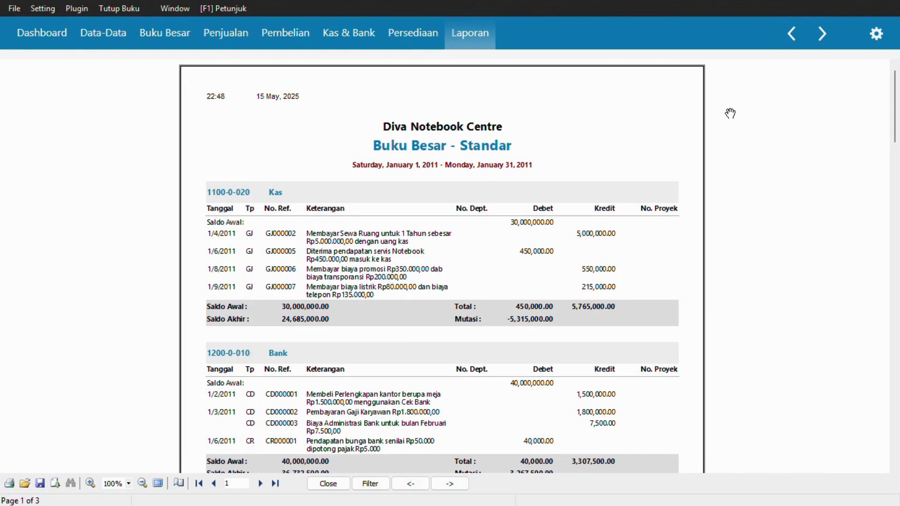
- View the print and PDF save options for the Buku Besar - Standar report using Microsoft Print to PDF, and cancel without saving
{"action": "key", "text": "ctrl+p"}
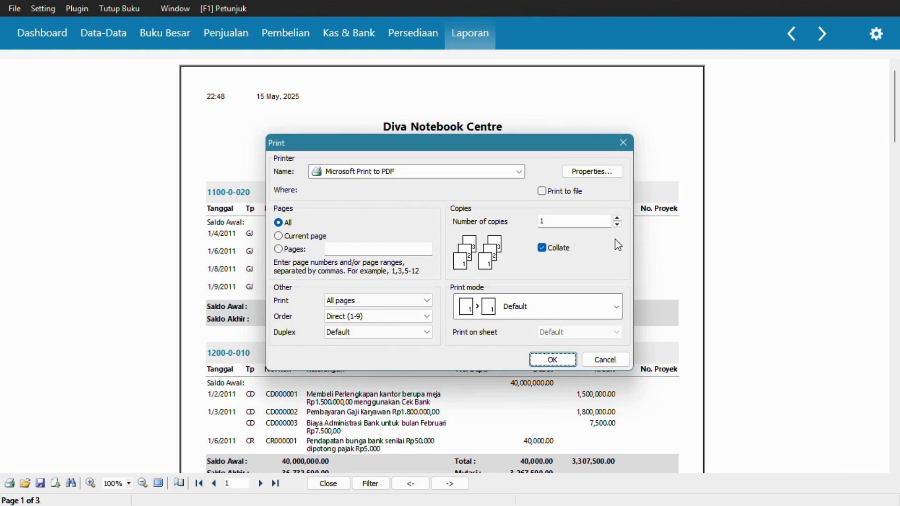
{"action": "left_click", "coordinate": [552, 360]}
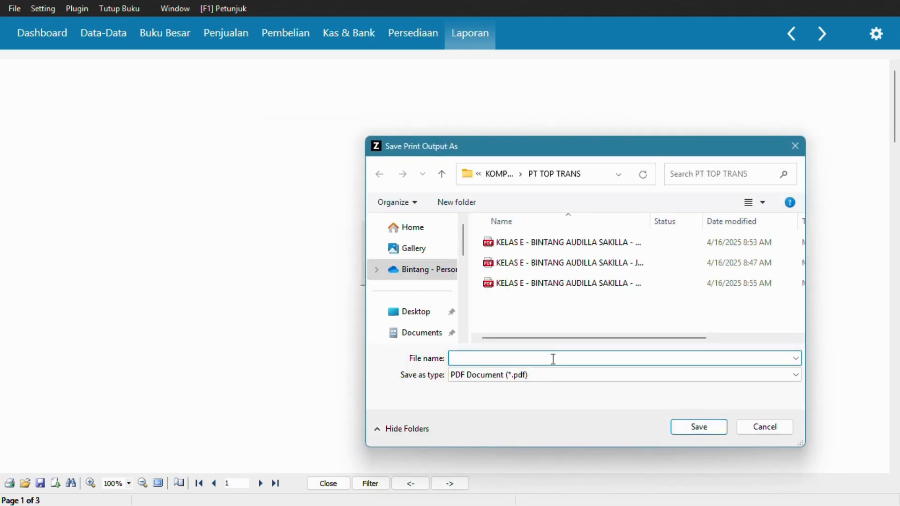
{"action": "scroll", "coordinate": [651, 326], "scroll_direction": "right", "scroll_amount": 2}
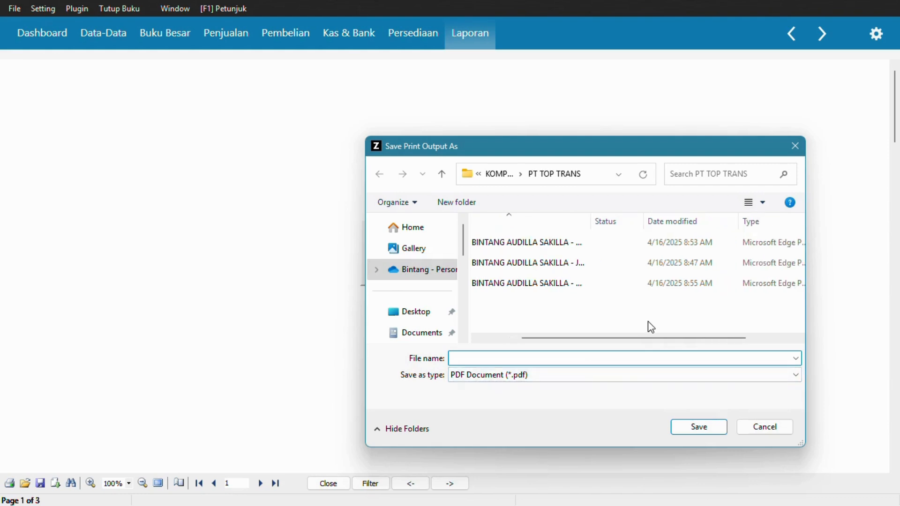
{"action": "scroll", "coordinate": [645, 321], "scroll_direction": "left", "scroll_amount": 2}
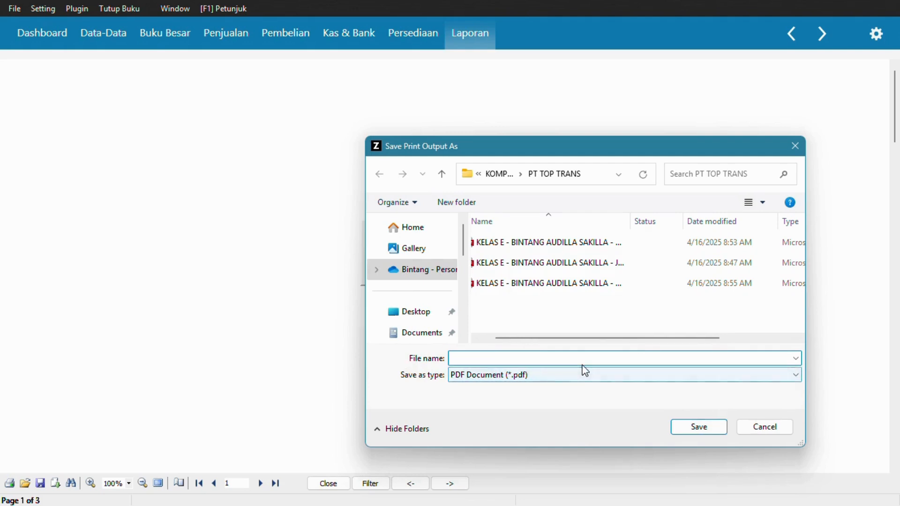
{"action": "left_click", "coordinate": [754, 428]}
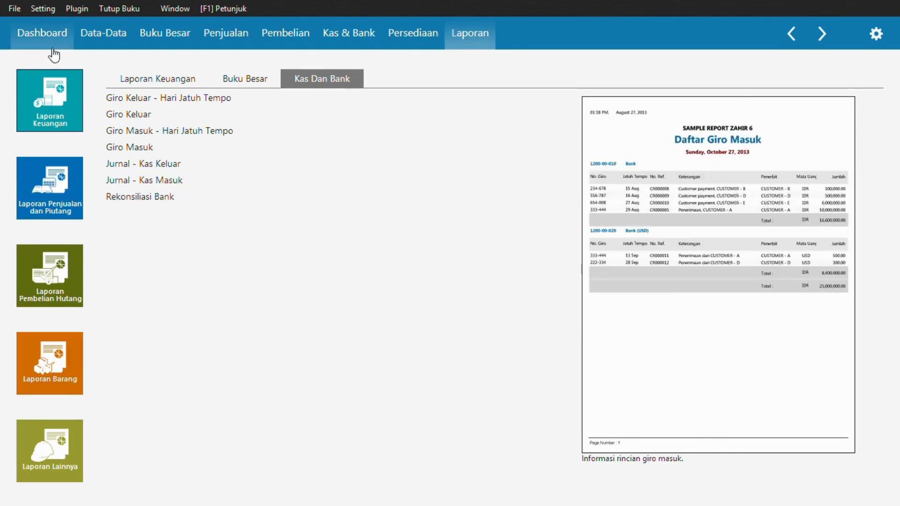
- View the Dashboard's Laba Rugi charts for January 2011 and return to the Data-Data module
{"action": "left_click", "coordinate": [43, 35]}
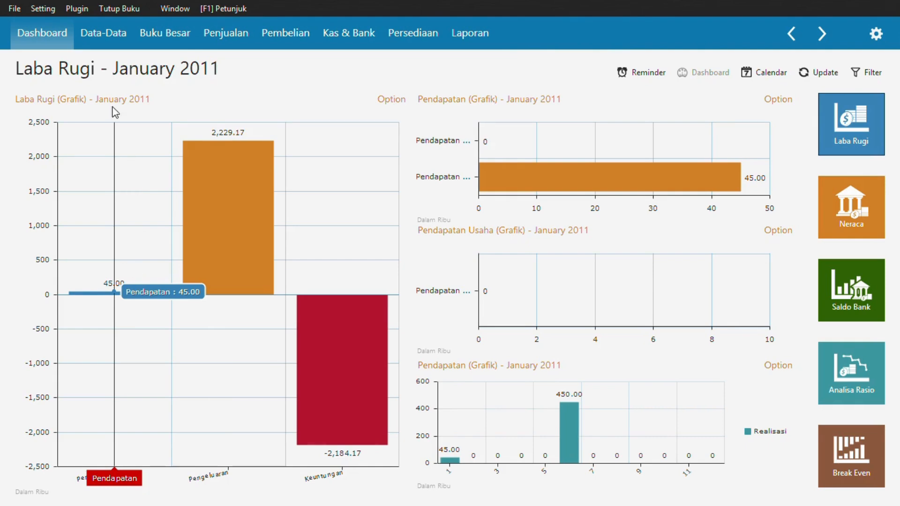
{"action": "left_click", "coordinate": [101, 46]}
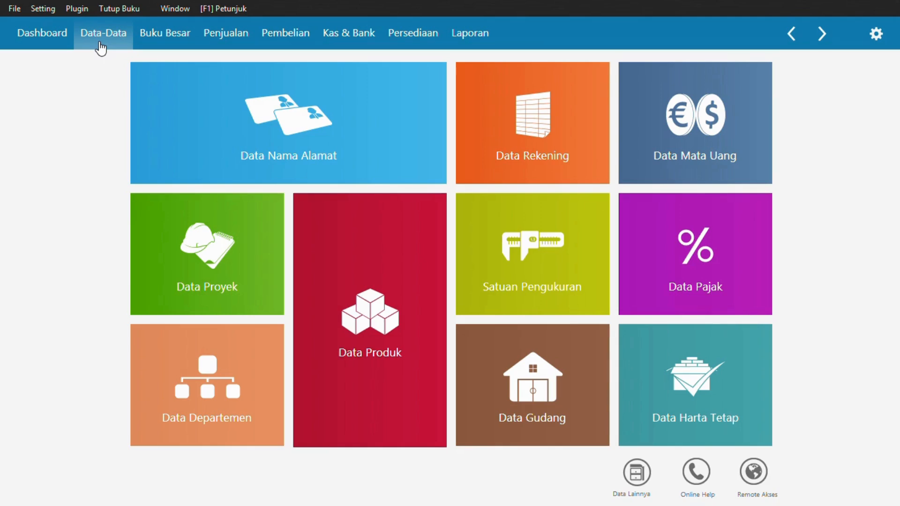
- View the Backup Data options offered when exiting the program, and cancel the exit
{"action": "left_click", "coordinate": [13, 9]}
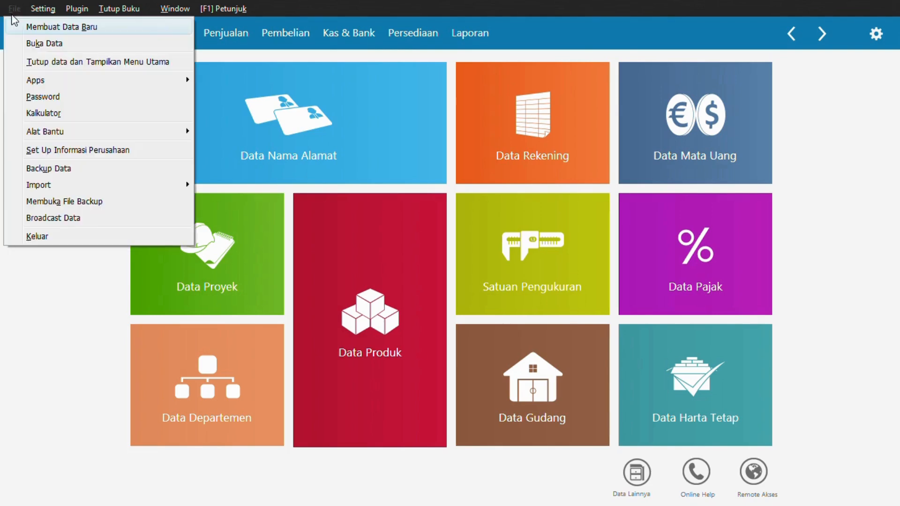
{"action": "left_click", "coordinate": [86, 231]}
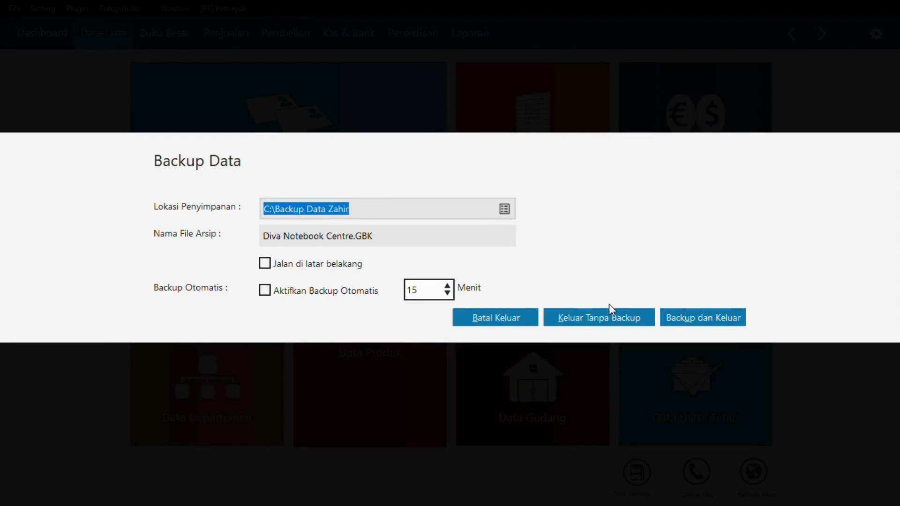
{"action": "left_click", "coordinate": [473, 319]}
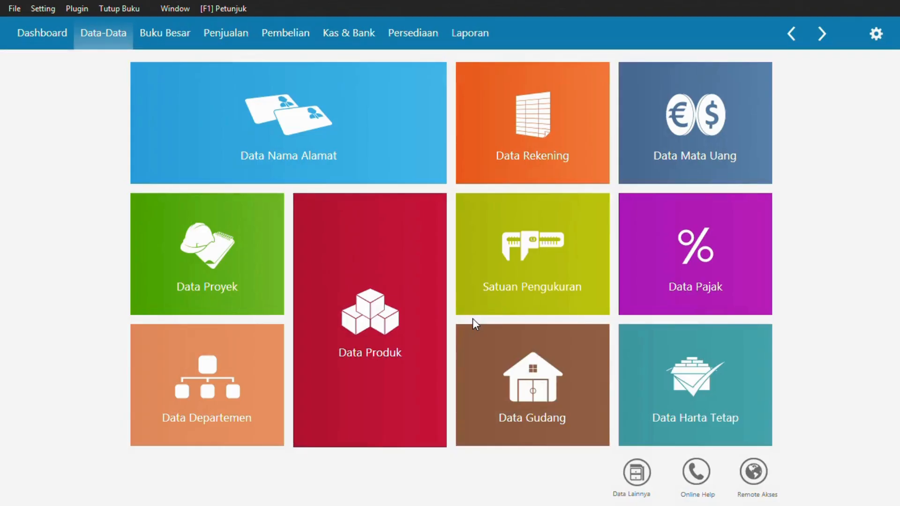